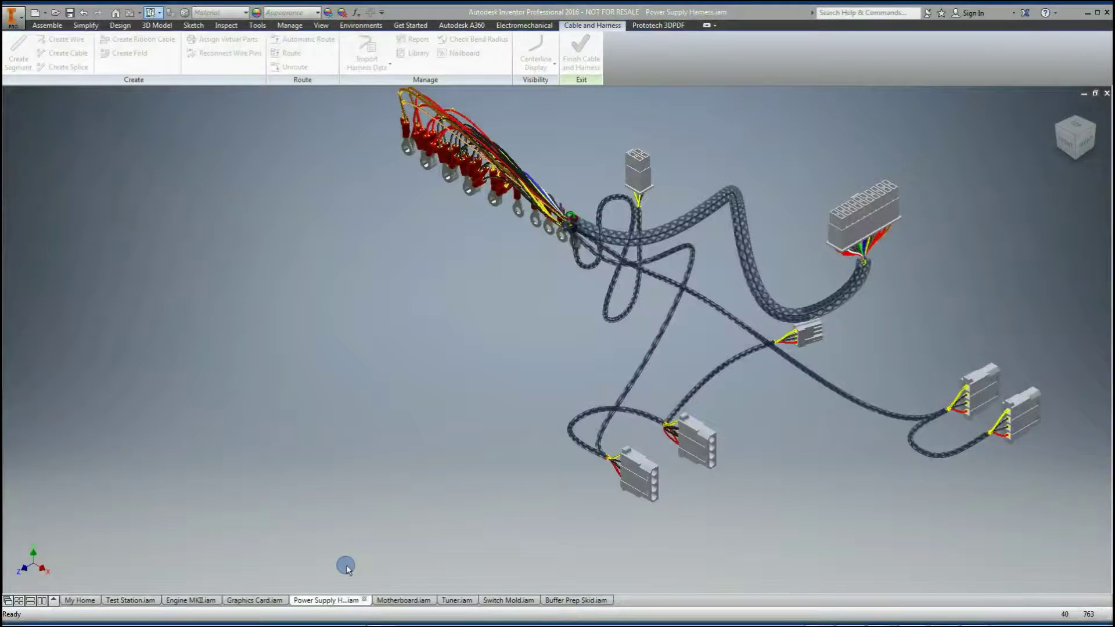
- Switch through the Motherboard, Tuner, Switch Mold, Buffer Prep Skid and Engine MKII assemblies, ending on Test Station
left_click(396, 601)
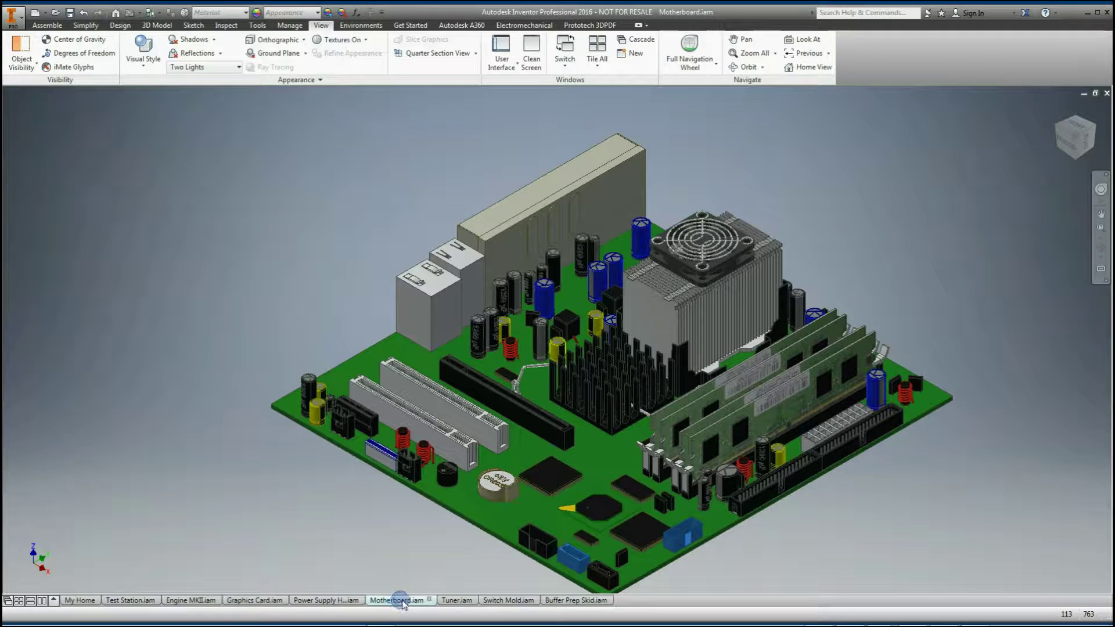
left_click(446, 601)
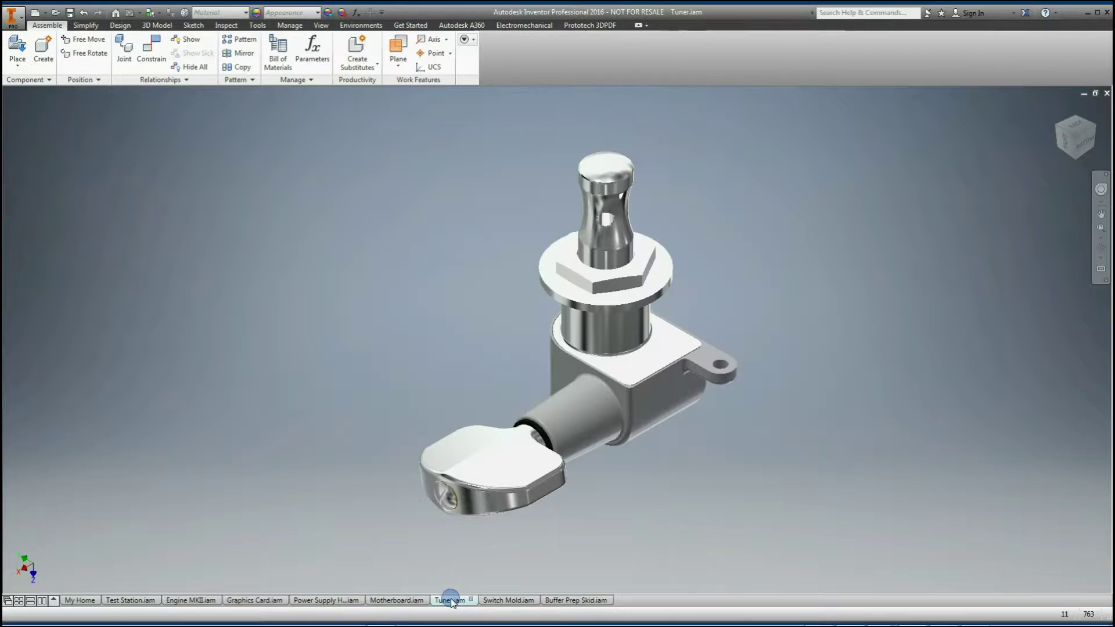
left_click(488, 602)
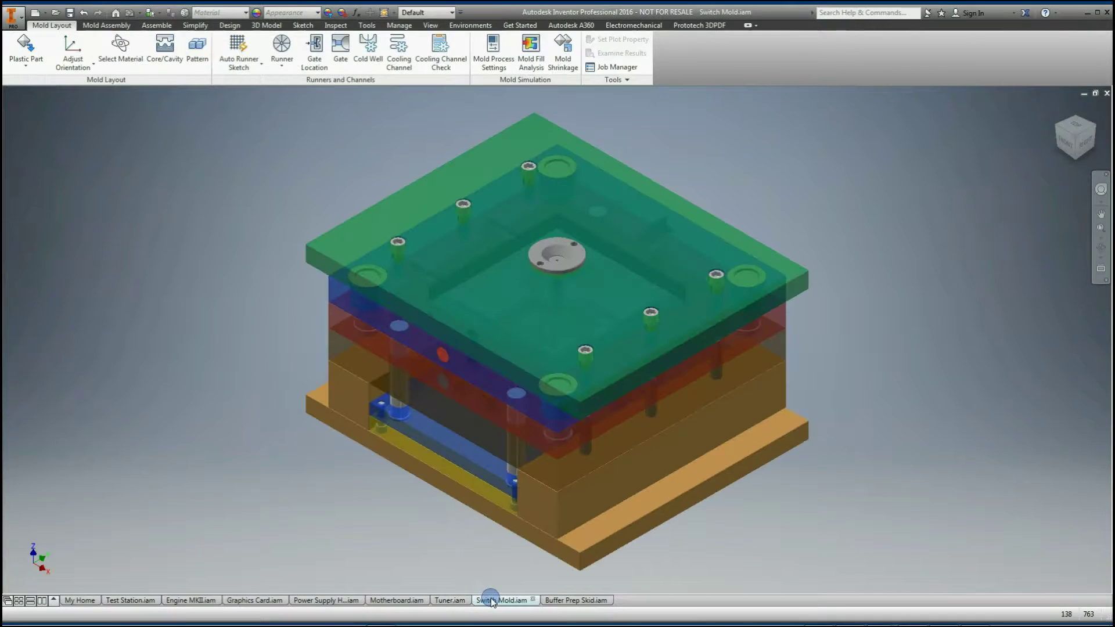
left_click(579, 601)
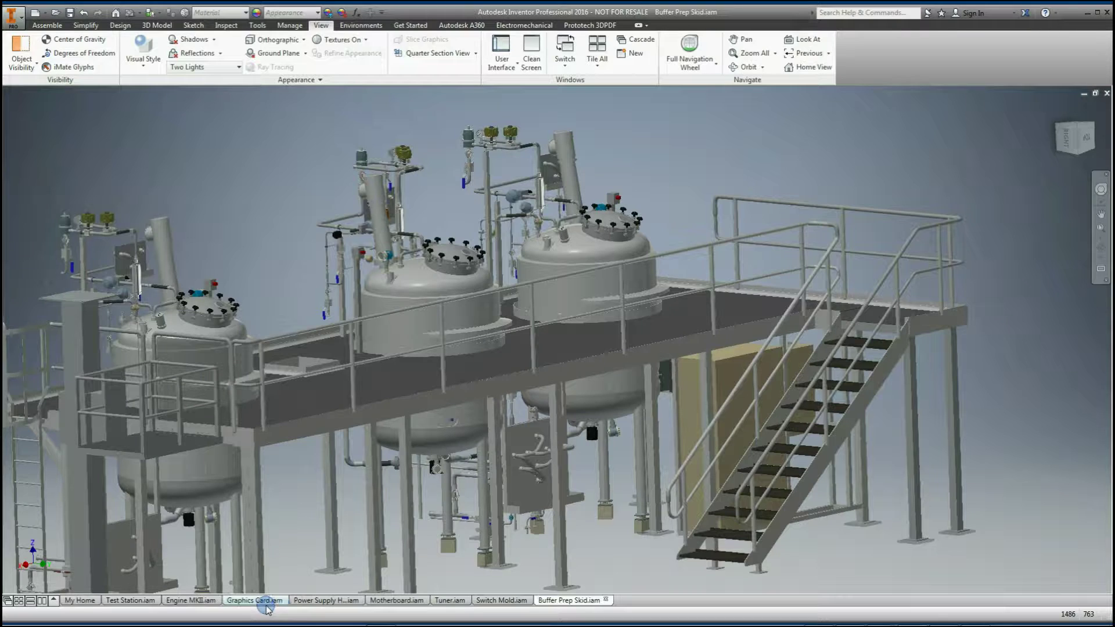
left_click(199, 602)
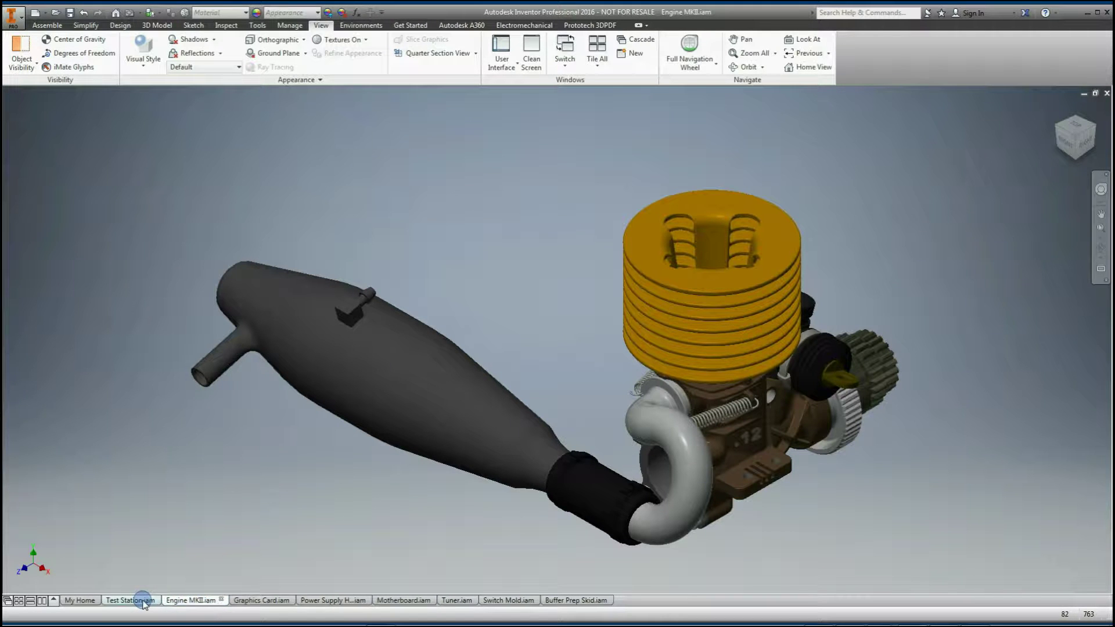
left_click(130, 600)
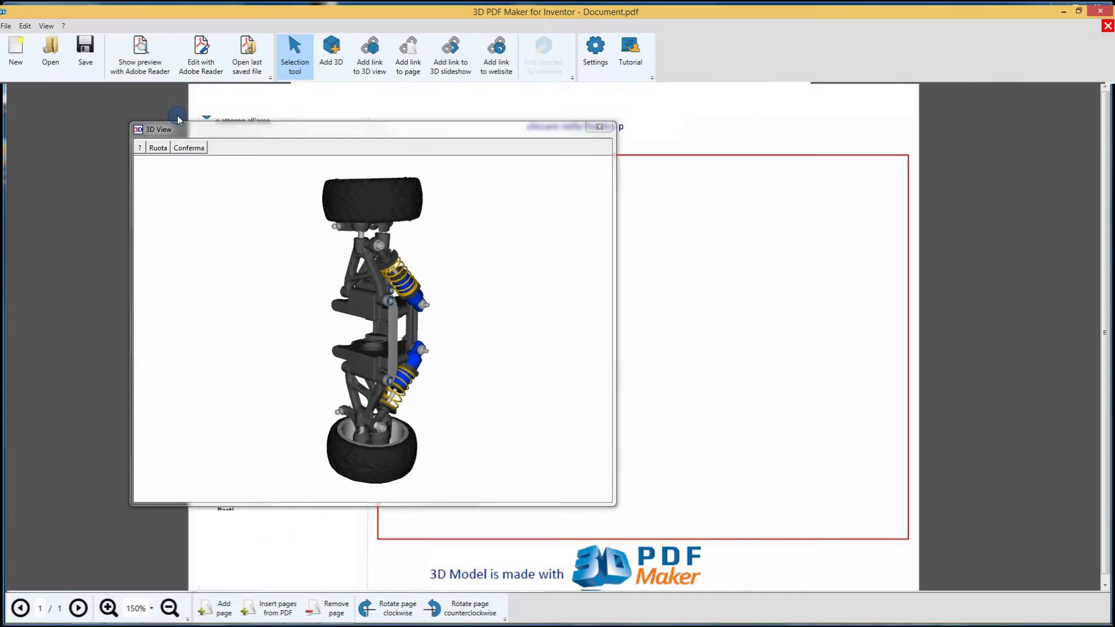
- Turn the suspension model to an angled view, confirm it, then orbit it round to a front view
left_click(157, 149)
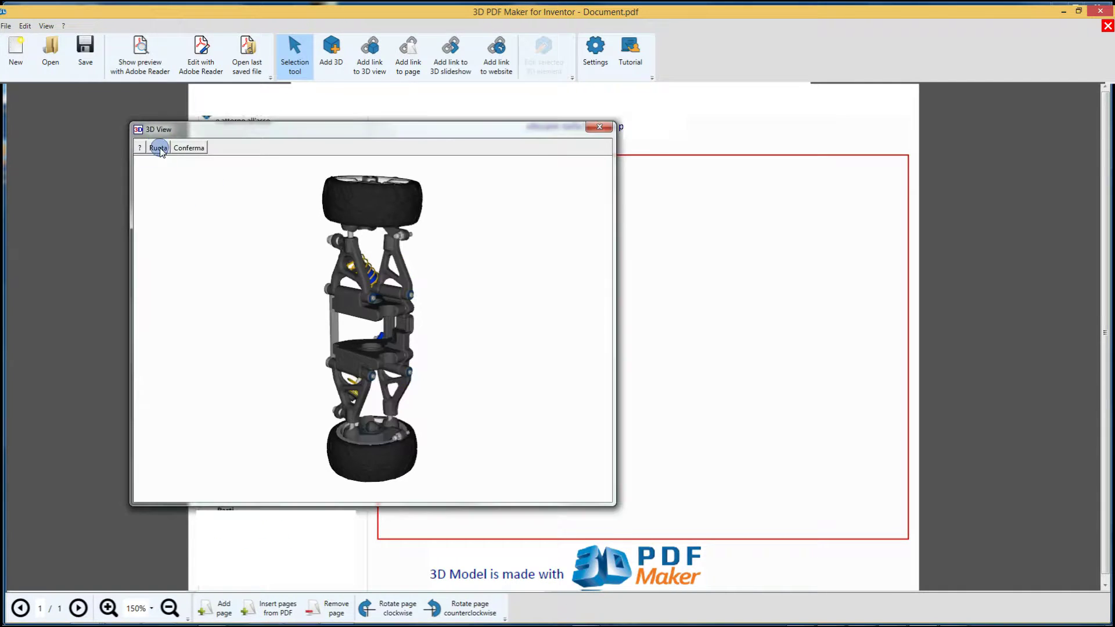
left_click(159, 149)
left_click(161, 149)
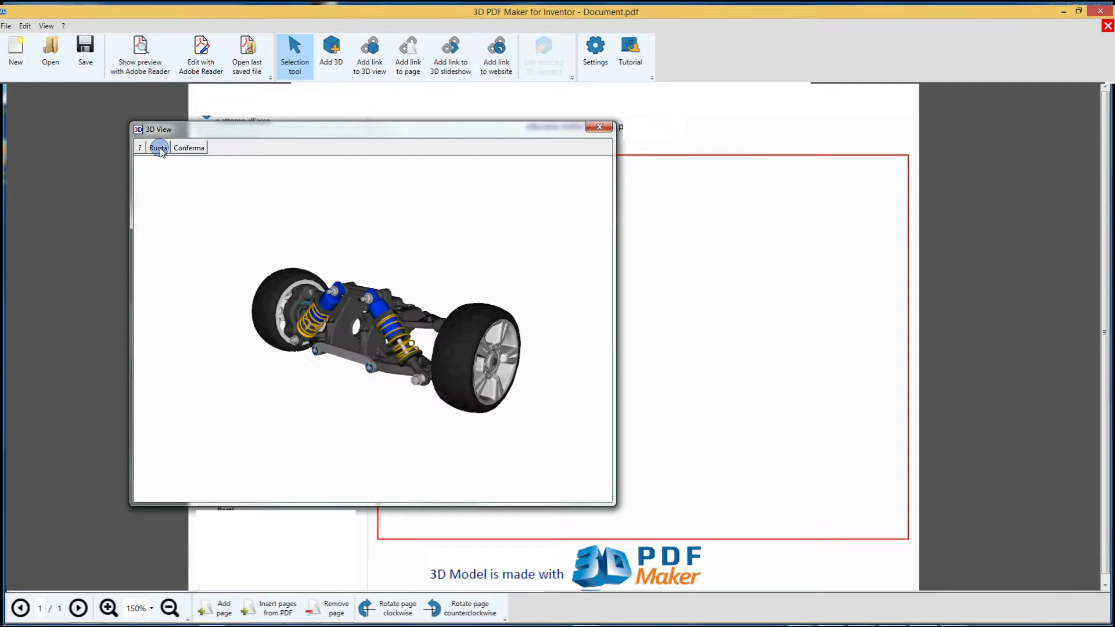
left_click(193, 149)
mouse_move(269, 331)
left_mouse_down()
mouse_move(508, 355)
mouse_move(254, 368)
mouse_move(508, 366)
left_mouse_up()
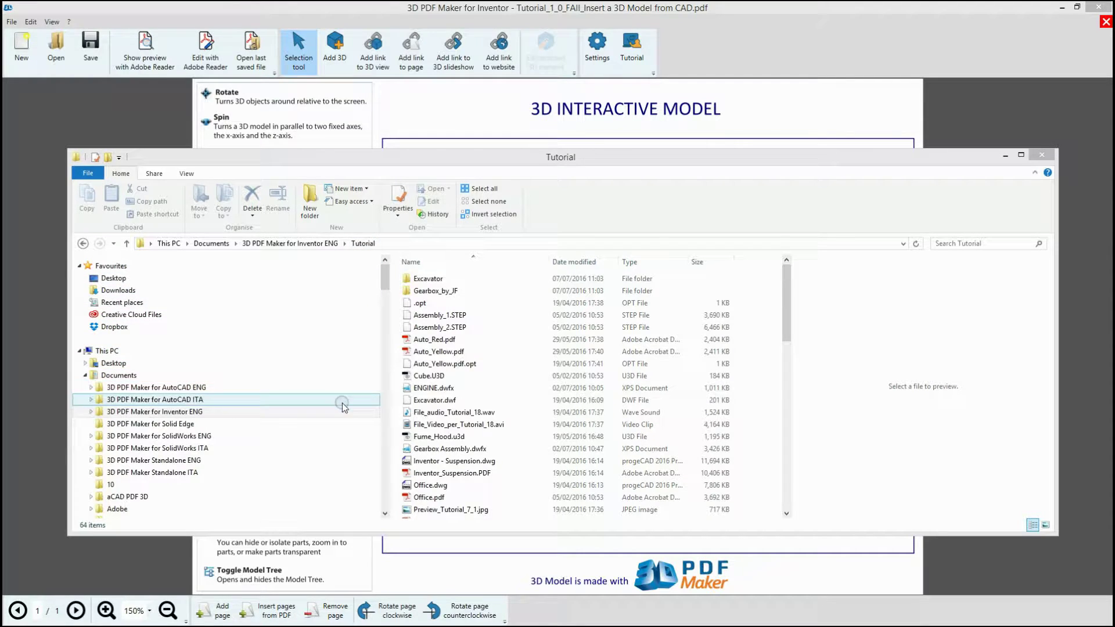
- Open Auto_Yellow.pdf from the 3D PDF Maker for Inventor ENG tutorial folder
left_click(301, 411)
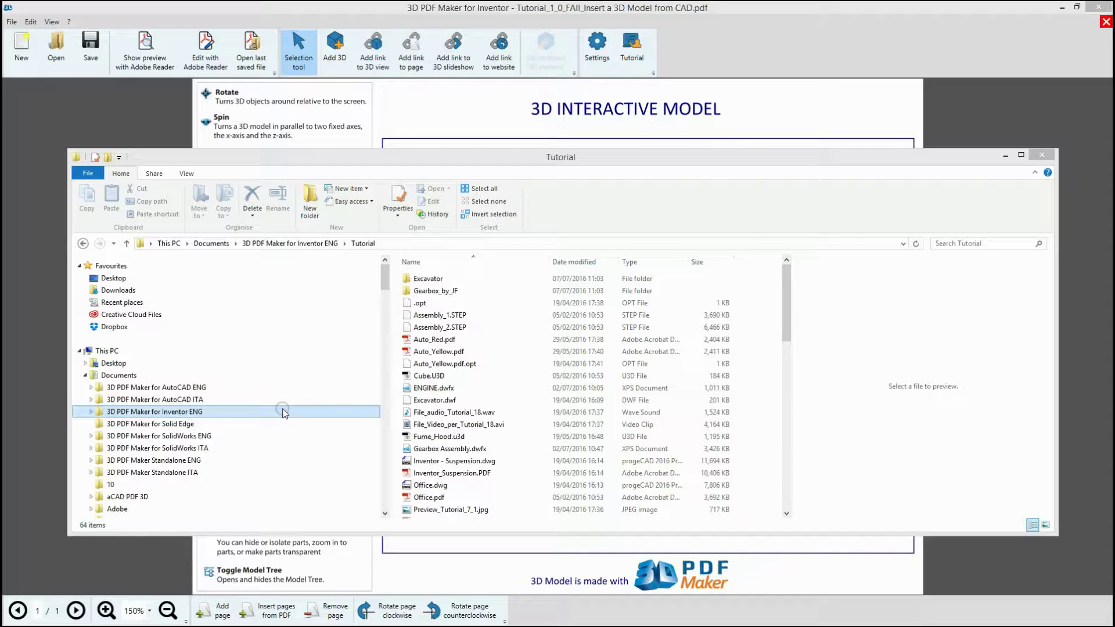
left_click(447, 352)
double_click(447, 351)
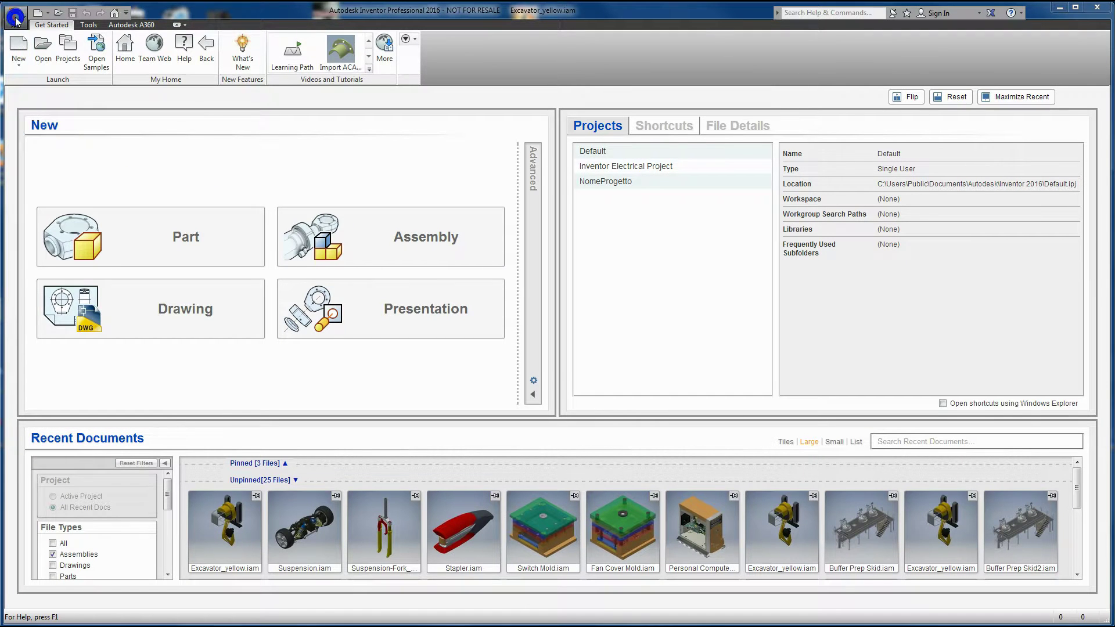
- Open Excavator_yellow.iam from Documents > 3D PDF Maker for Inventor ITA > Tutorial > Excavator
left_click(17, 16)
left_click(41, 80)
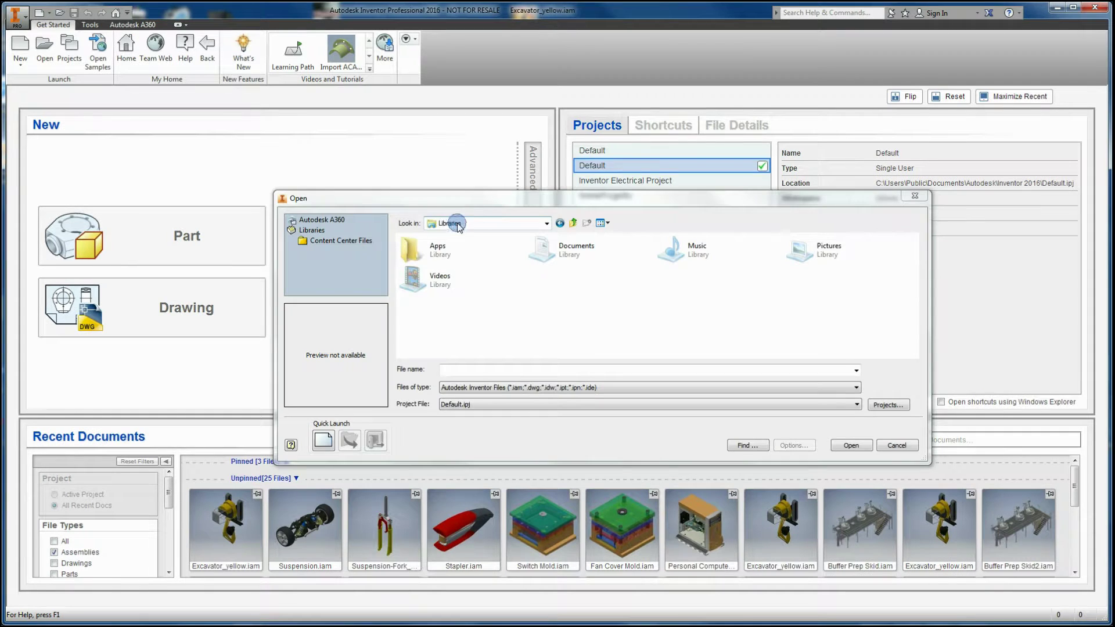
double_click(567, 249)
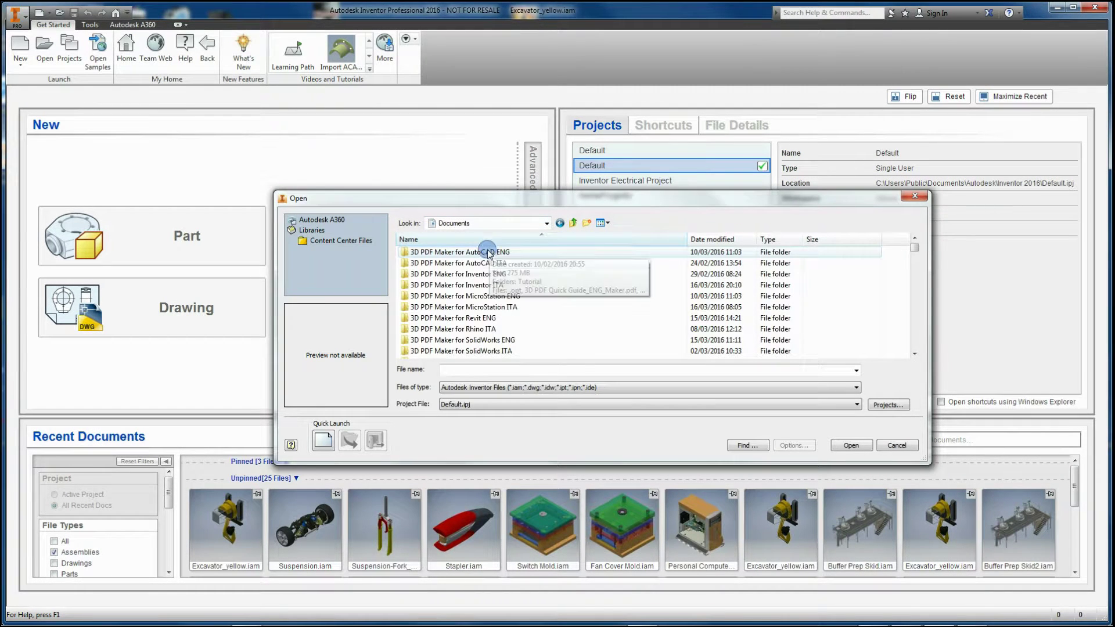
double_click(468, 284)
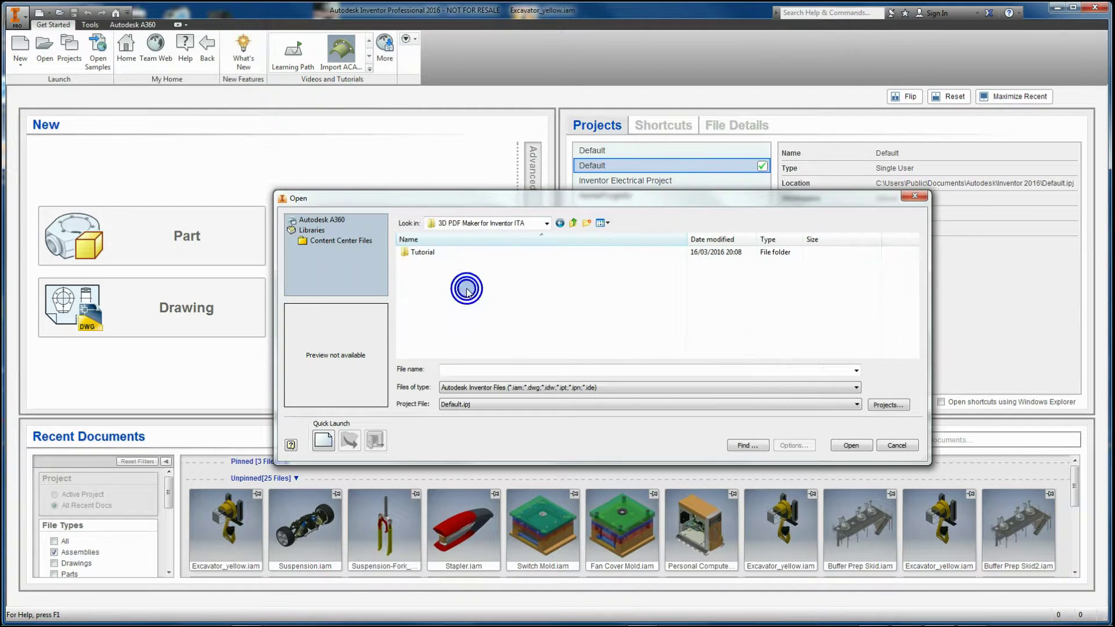
double_click(407, 251)
double_click(405, 252)
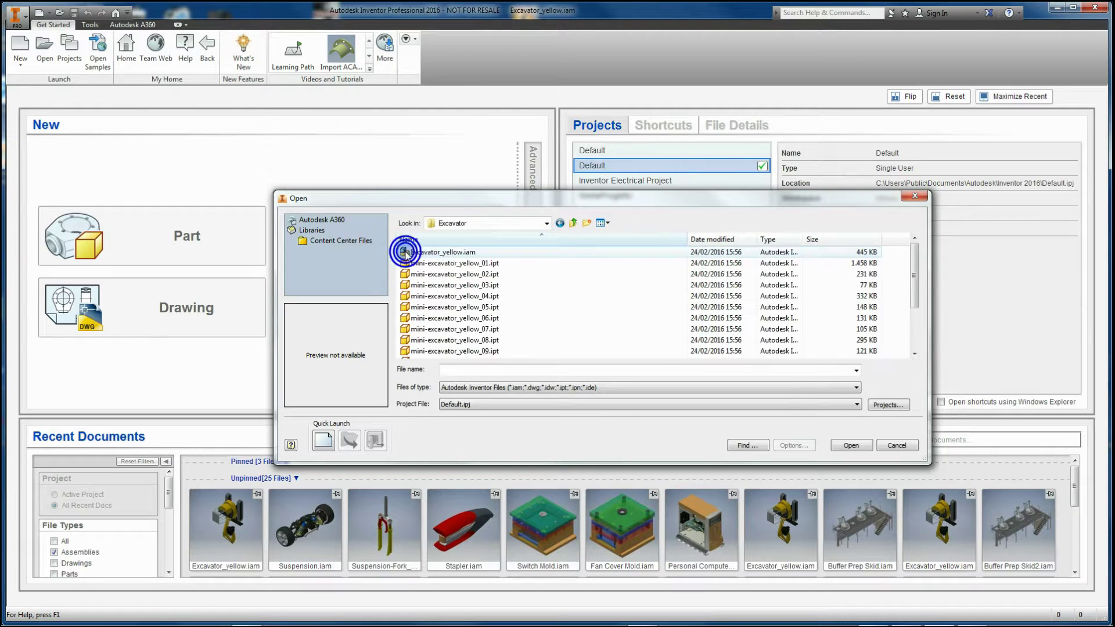
left_click(408, 253)
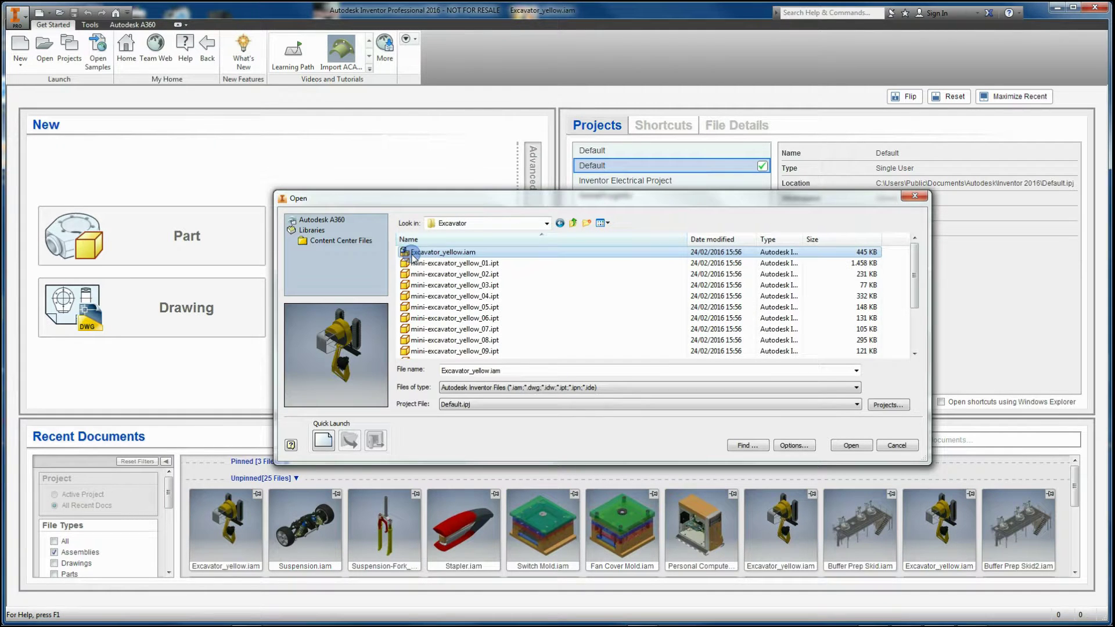
left_click(854, 447)
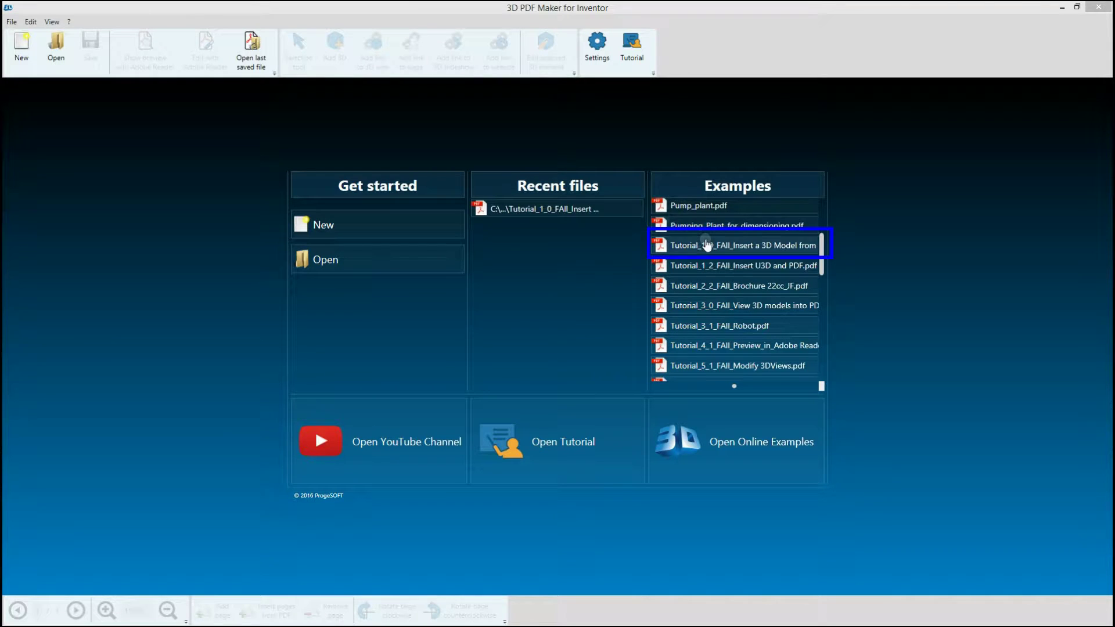
- Open the Tutorial_1_0 example and draw a 3D model area across the whole page frame
double_click(707, 247)
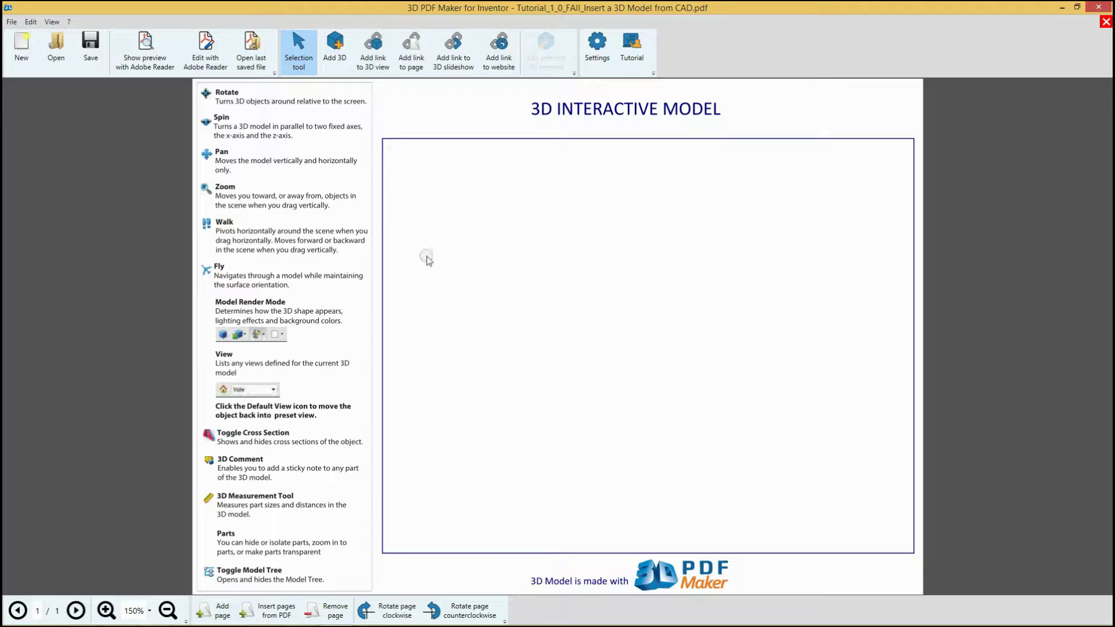
left_click(334, 49)
left_click_drag(382, 138, 915, 552)
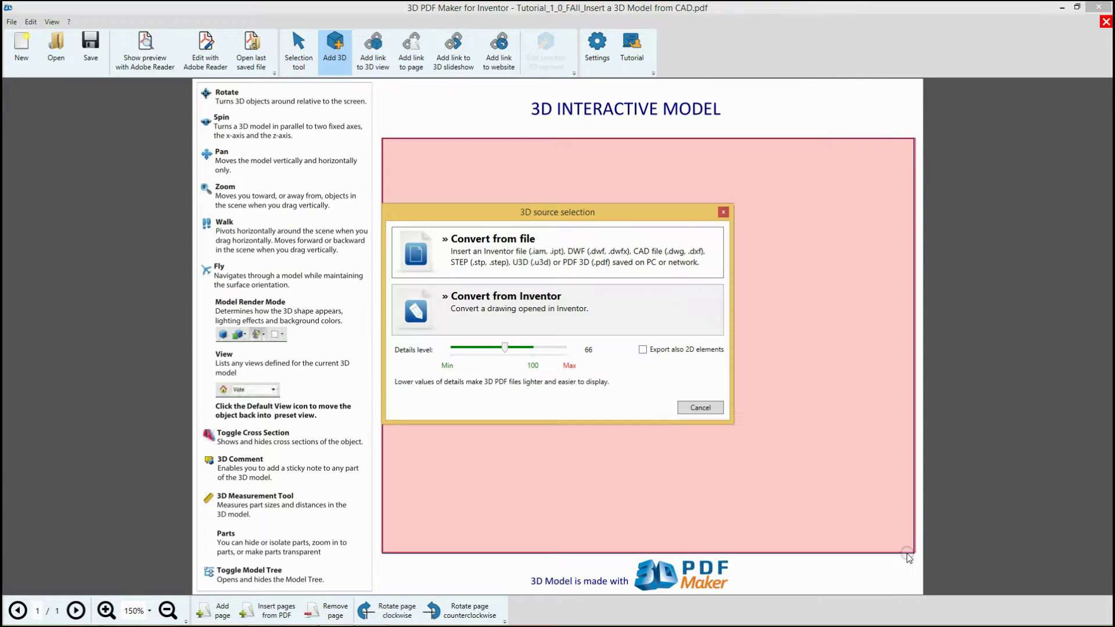
- Choose Convert from Inventor so the excavator assembly loads into the 3D view
left_click(529, 315)
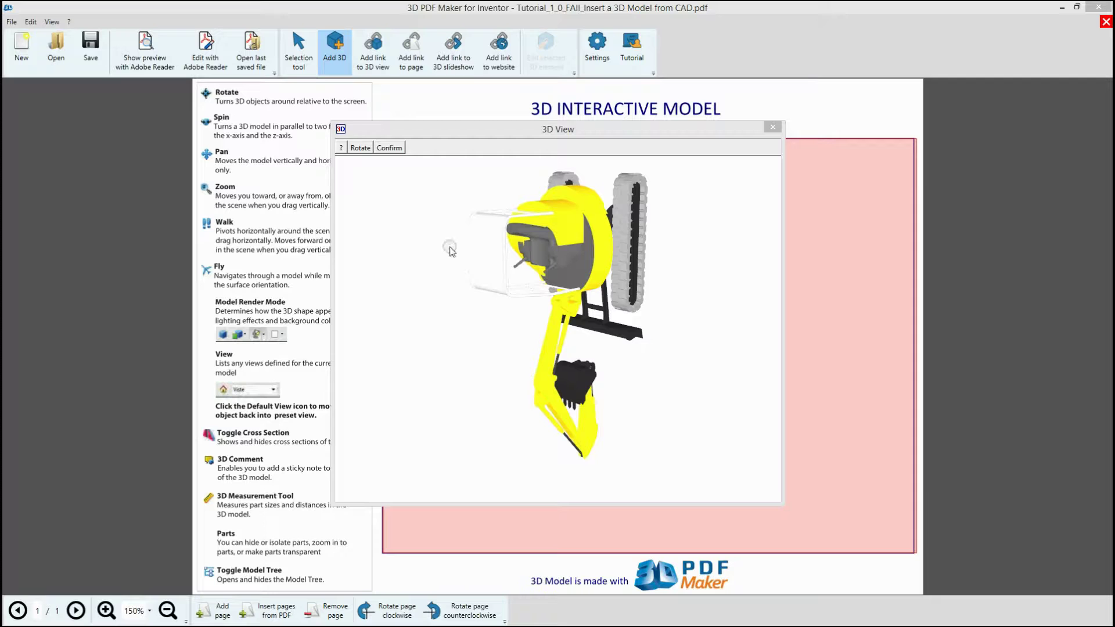
- Rotate the excavator upright, accept that orientation and orbit it slightly
left_click(361, 148)
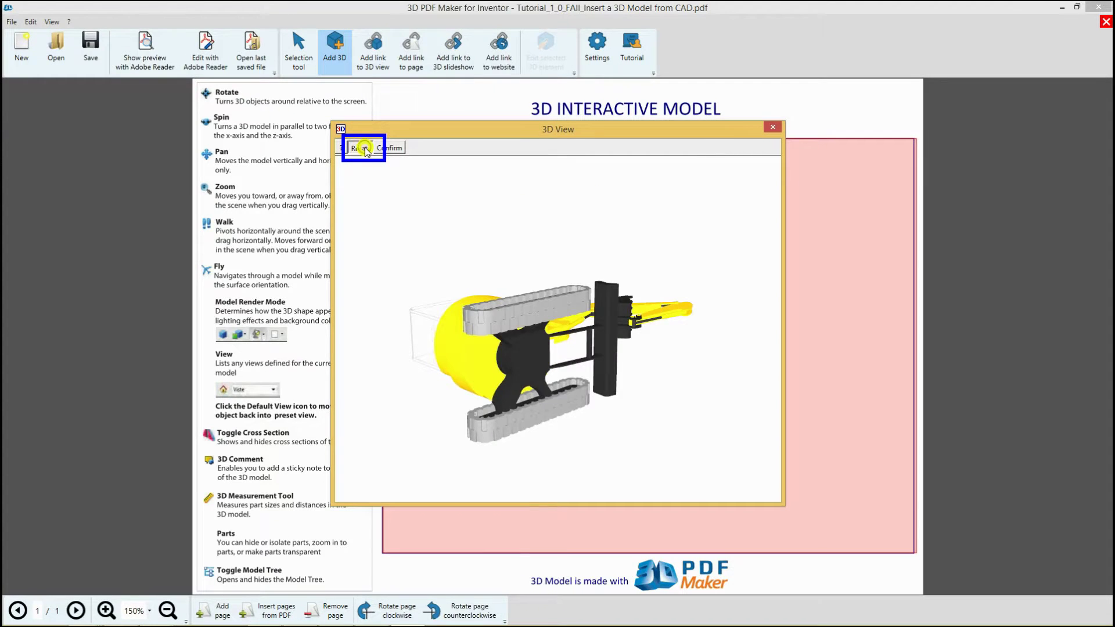
left_click(363, 149)
left_click(364, 150)
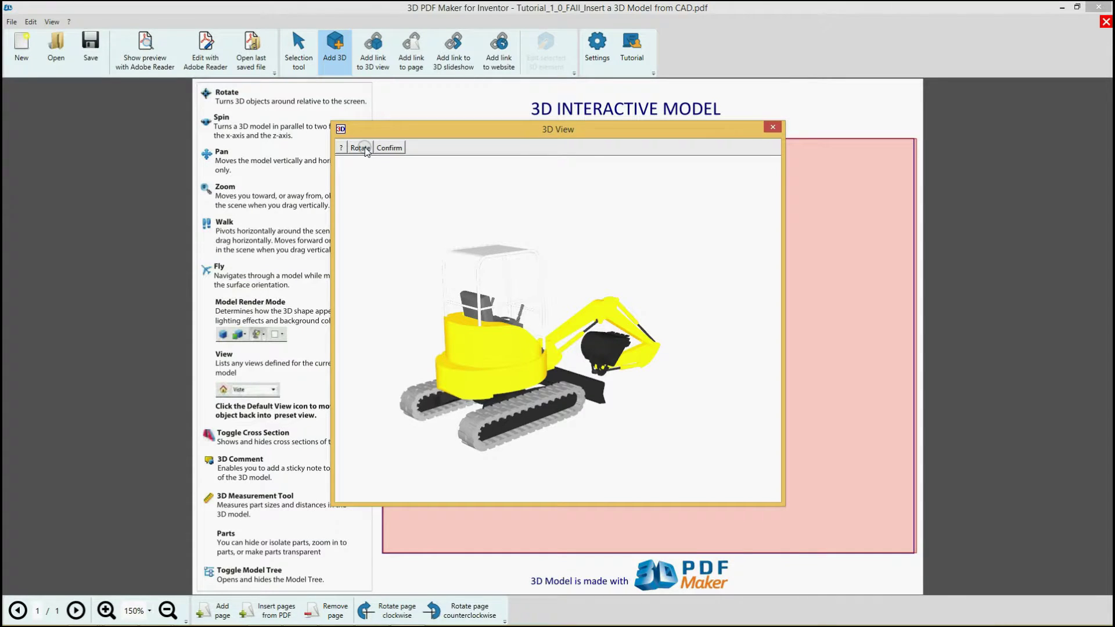
left_click(399, 149)
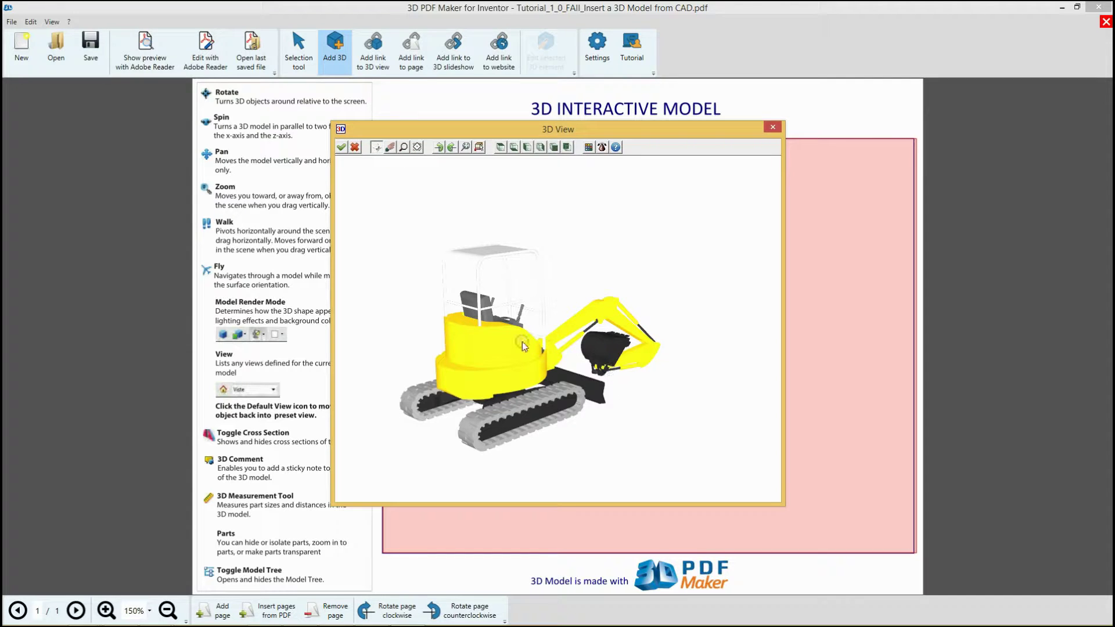
left_click_drag(523, 274, 734, 281)
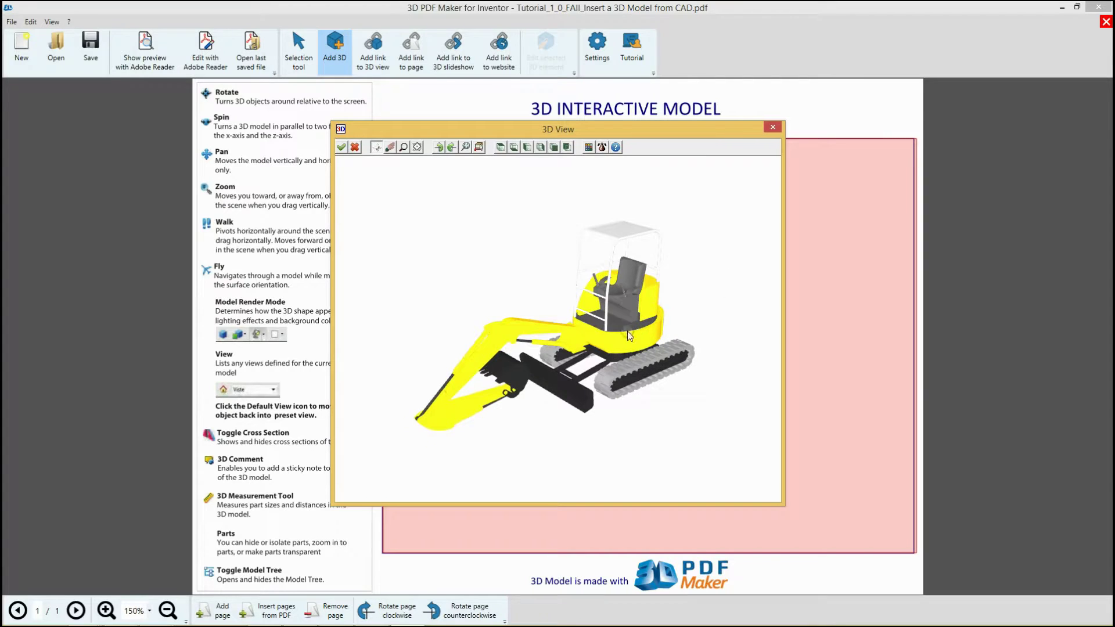
scroll(628, 334, "up", 5)
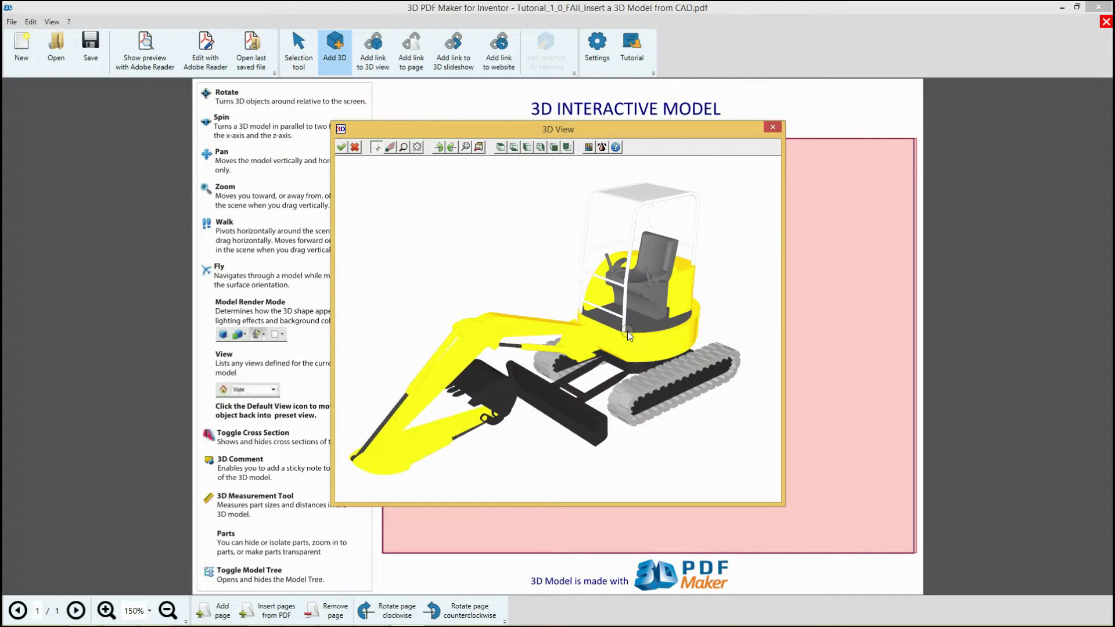
scroll(628, 335, "up", 1)
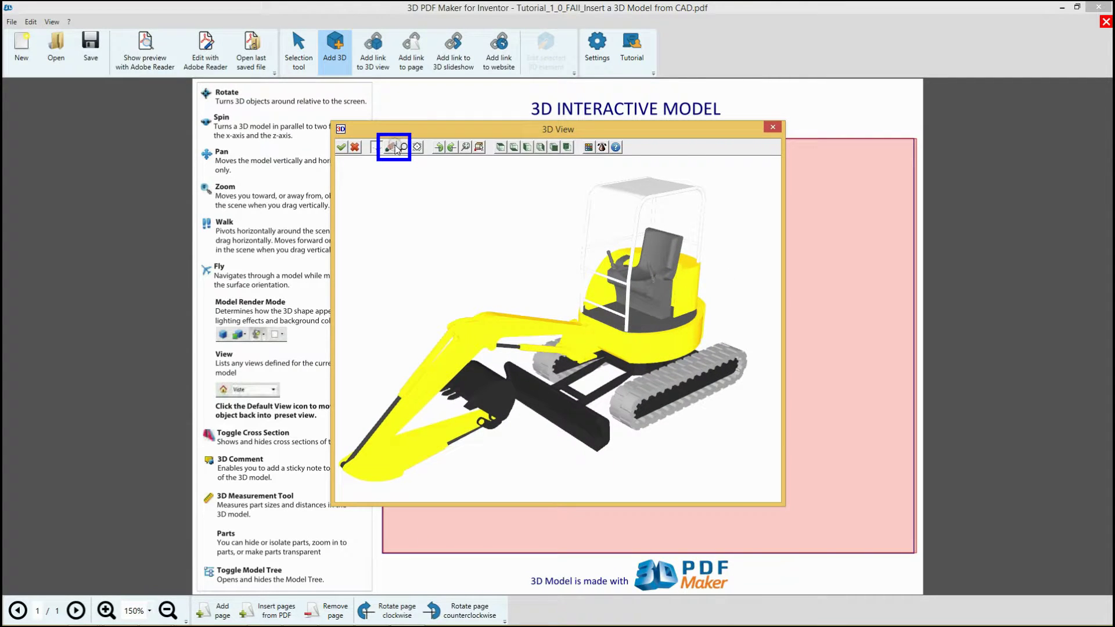
- Pan the excavator right and down, then confirm to embed it in the page's 3D area
left_click(393, 150)
left_click_drag(443, 219, 454, 228)
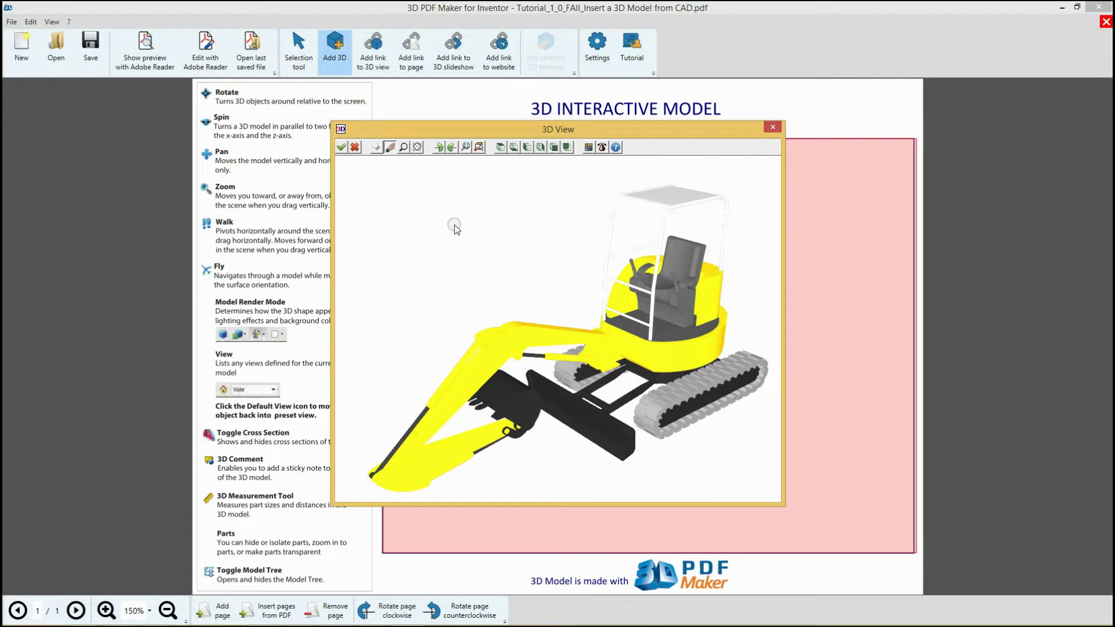
left_click(340, 148)
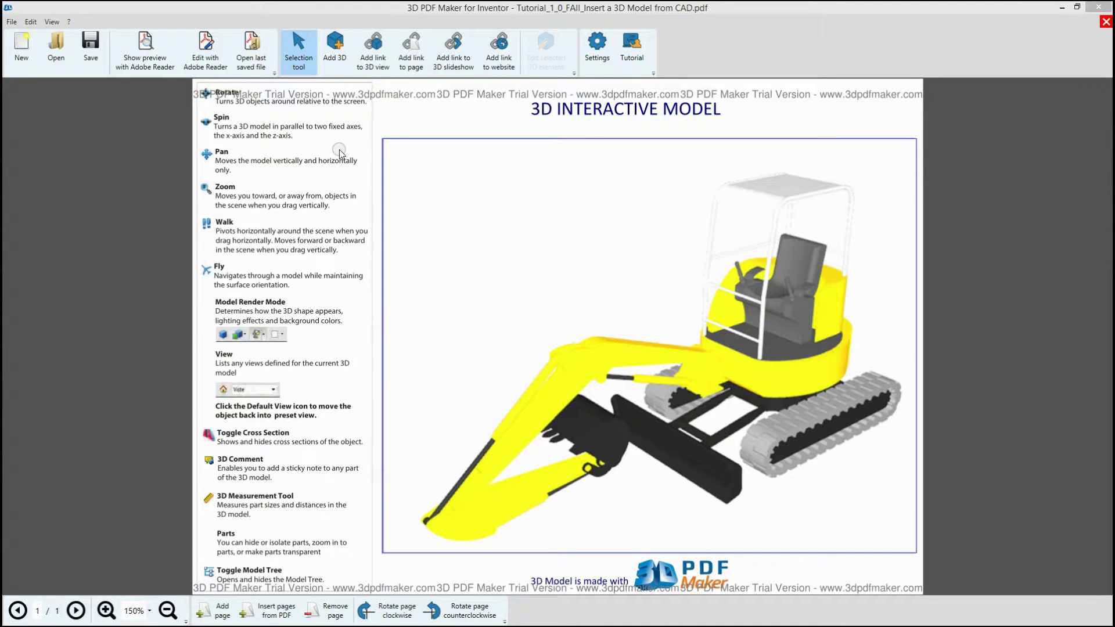
- Preview the page in Adobe Reader, collapse the tools pane and rotate the excavator to a higher front-left view
left_click(150, 66)
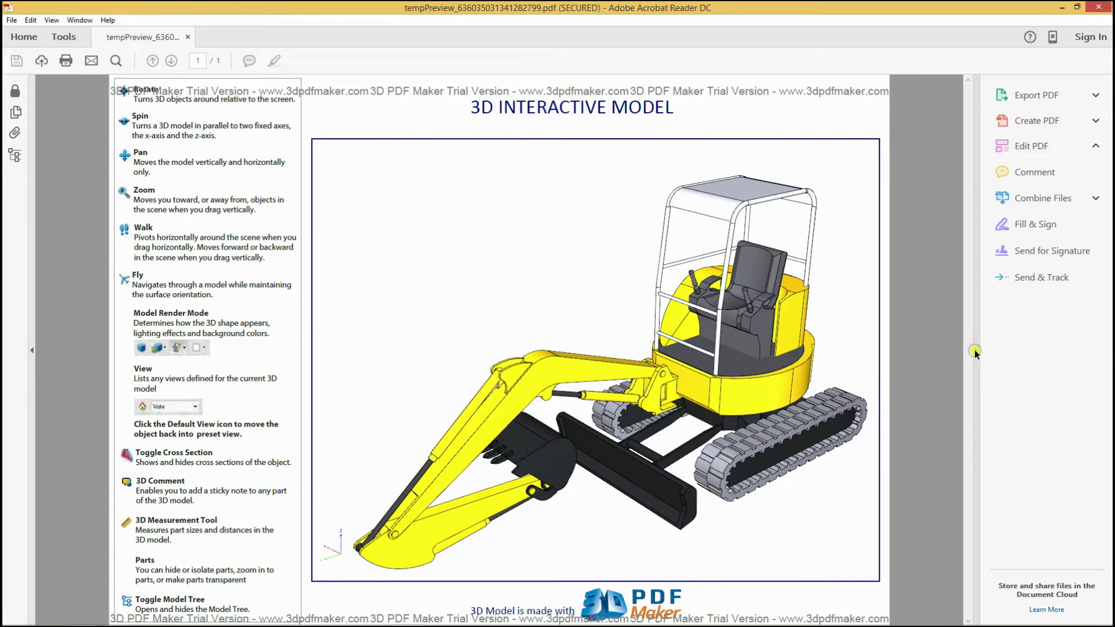
left_click(975, 351)
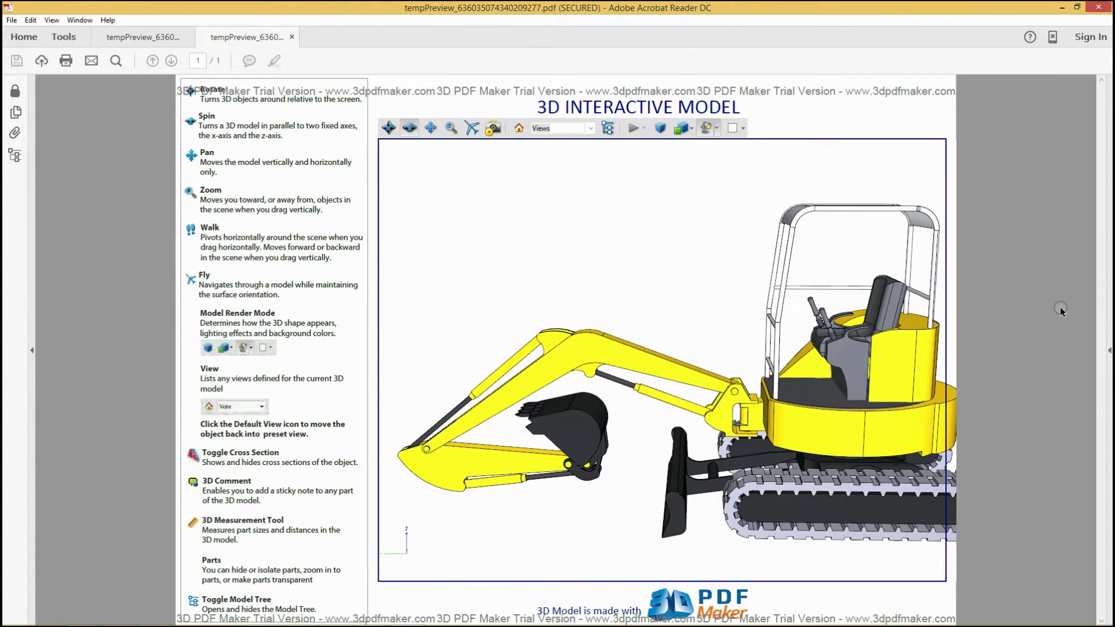
mouse_move(869, 406)
left_mouse_down()
mouse_move(967, 431)
mouse_move(898, 407)
left_mouse_up()
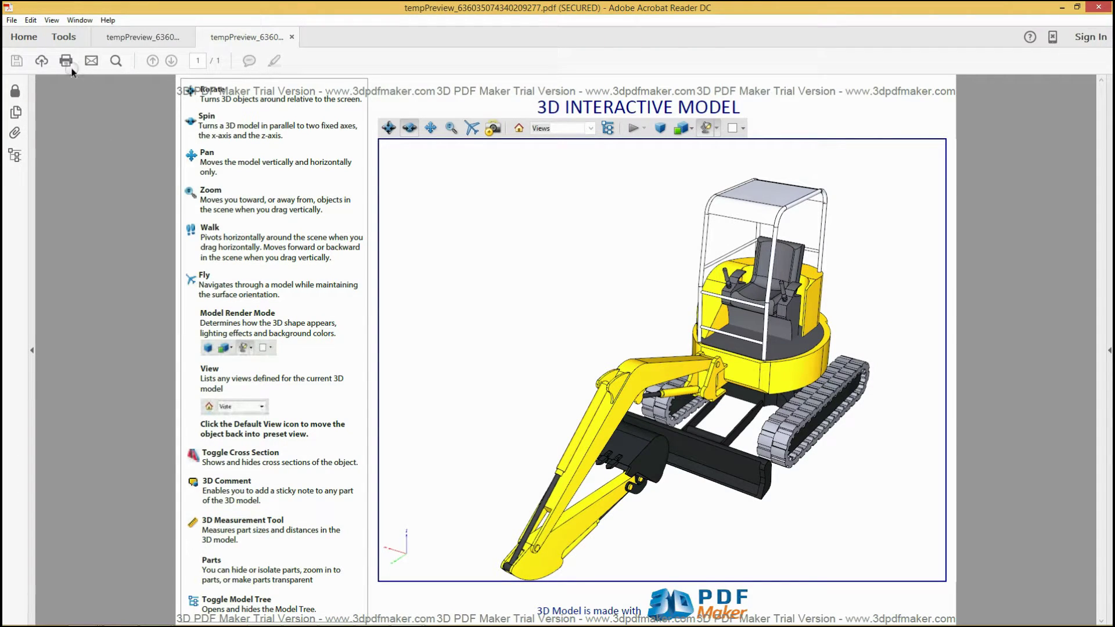
- Save the previewed page as excavator.pdf via Save As
left_click(12, 19)
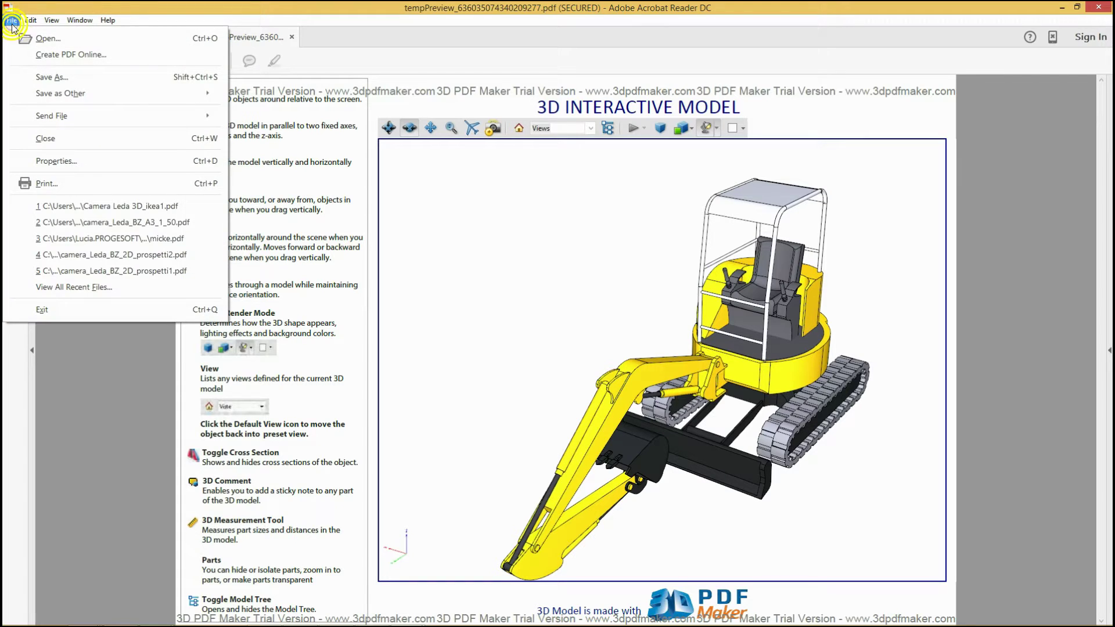
left_click(51, 79)
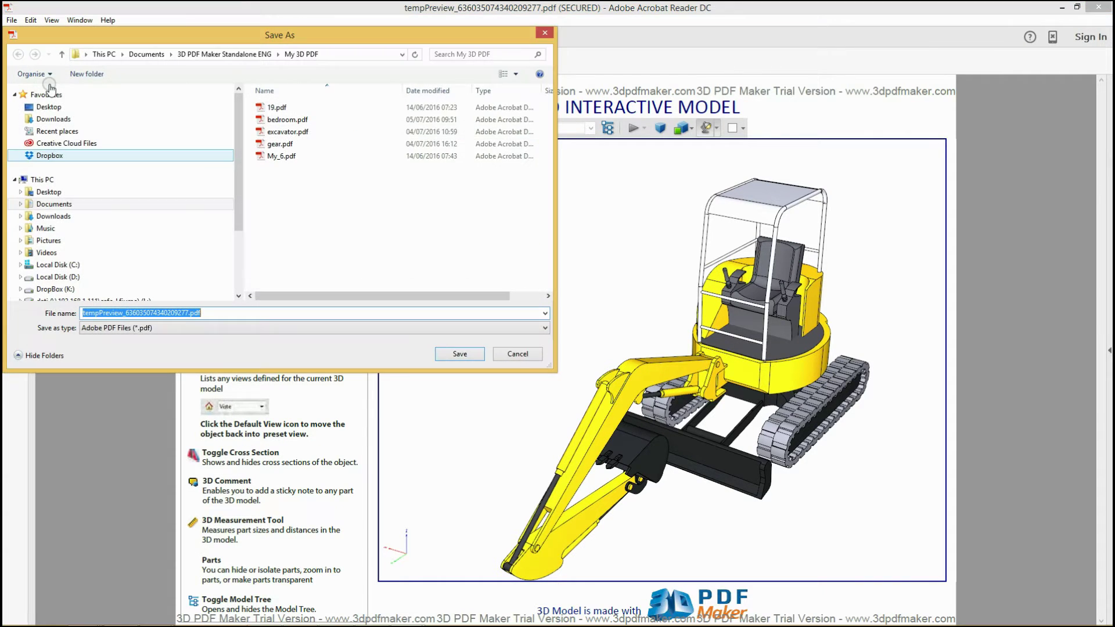
type("e")
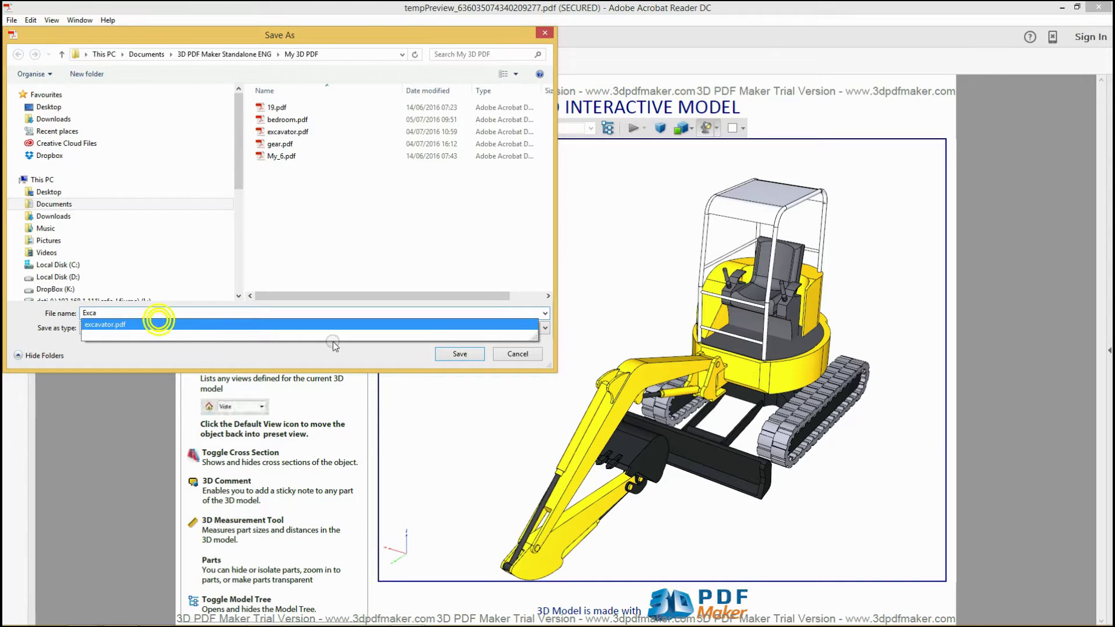
left_click(154, 319)
left_click(459, 354)
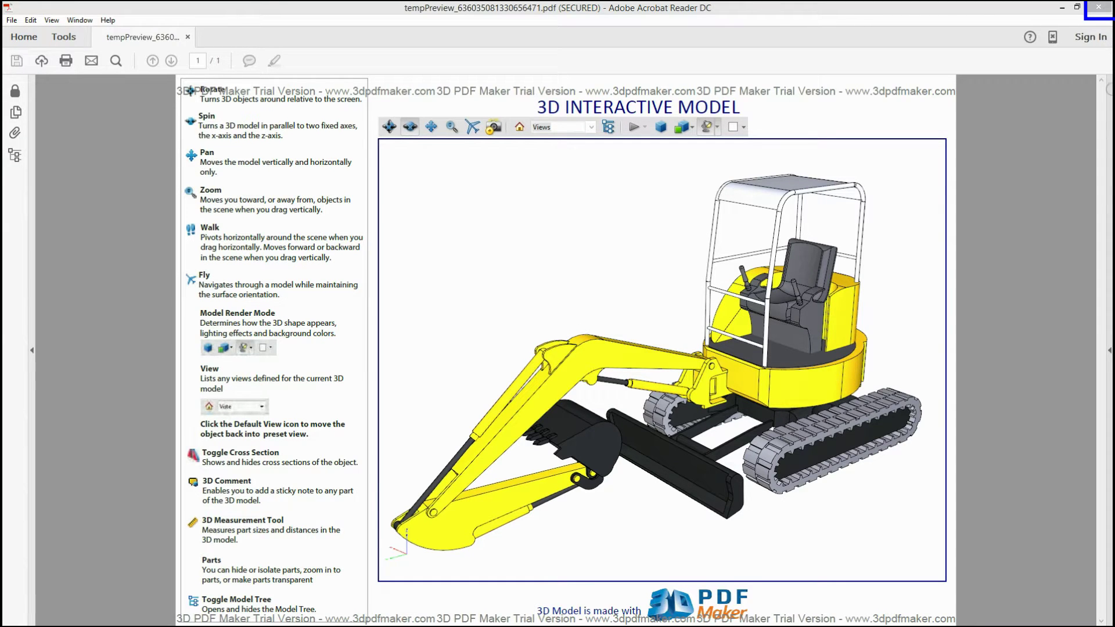
- Close the Reader preview and the 3D PDF document, discarding changes
left_click(1099, 8)
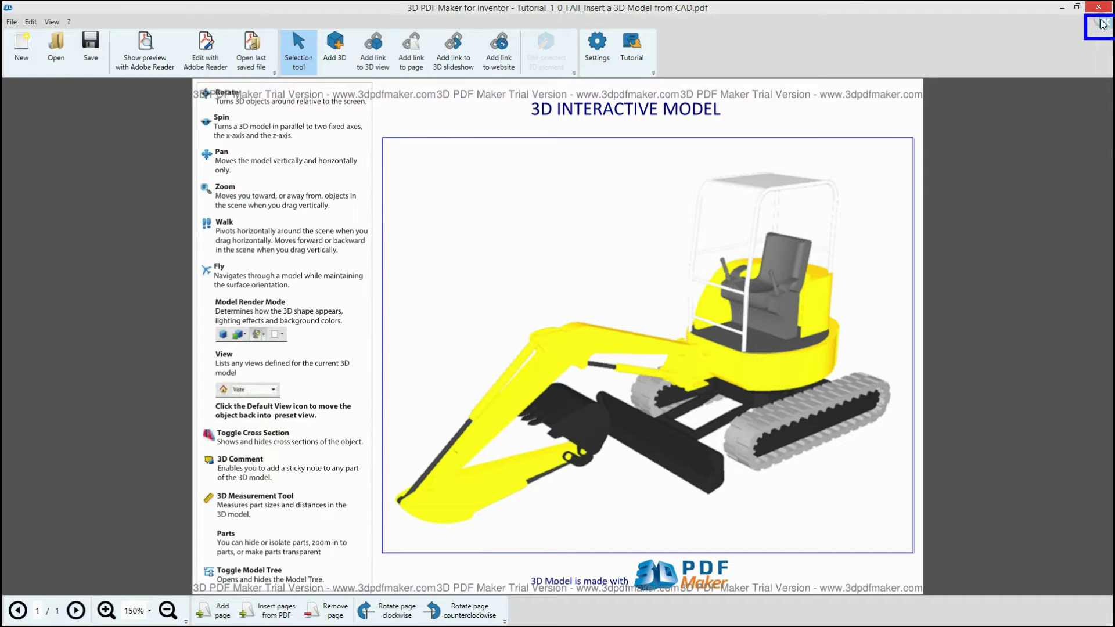
left_click(1104, 25)
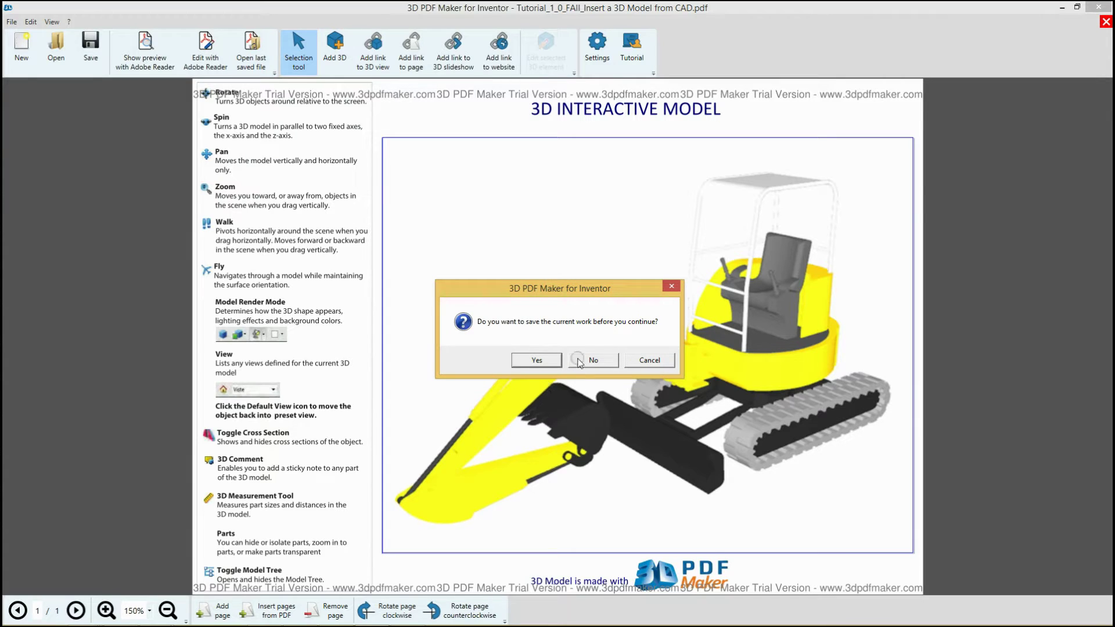
left_click(584, 359)
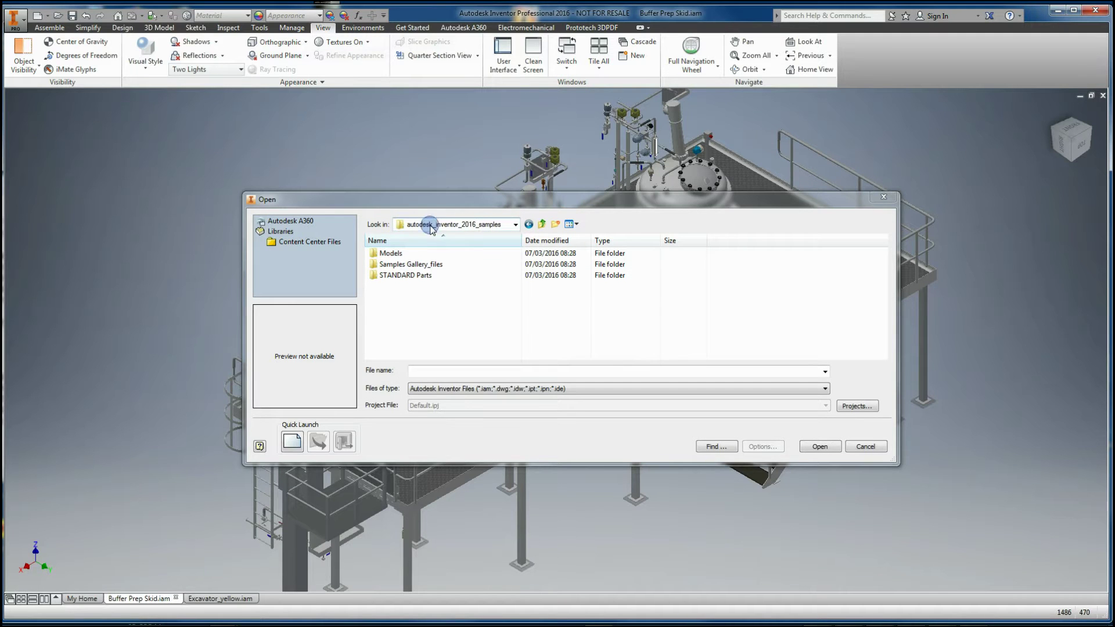
- Browse to Models > Assemblies > Personal Computer and open Personal Computer.iam
double_click(384, 253)
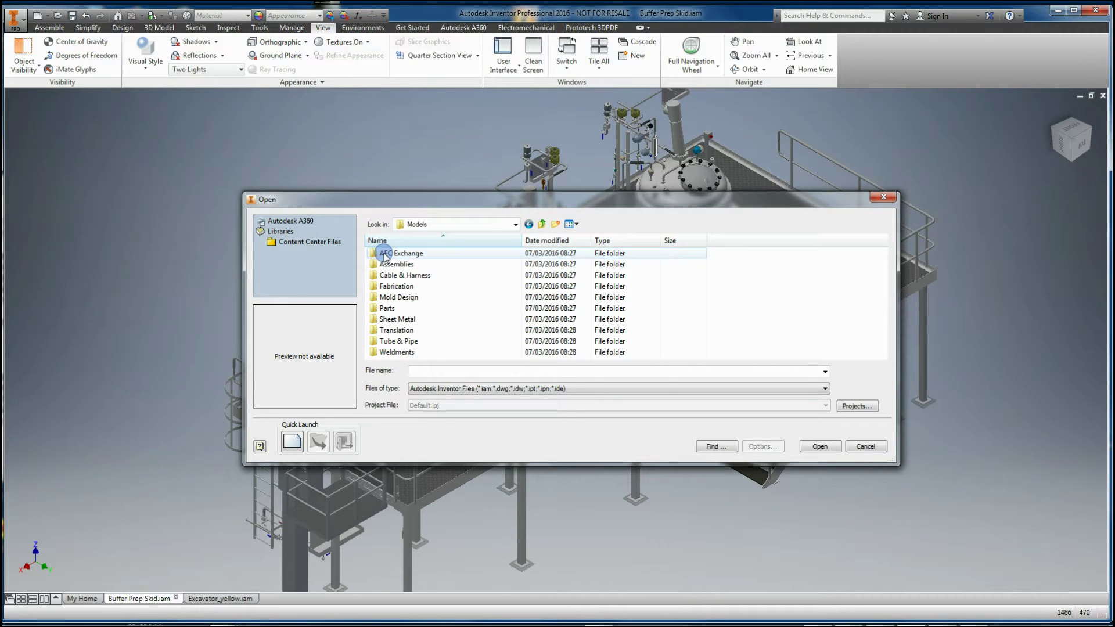
double_click(387, 264)
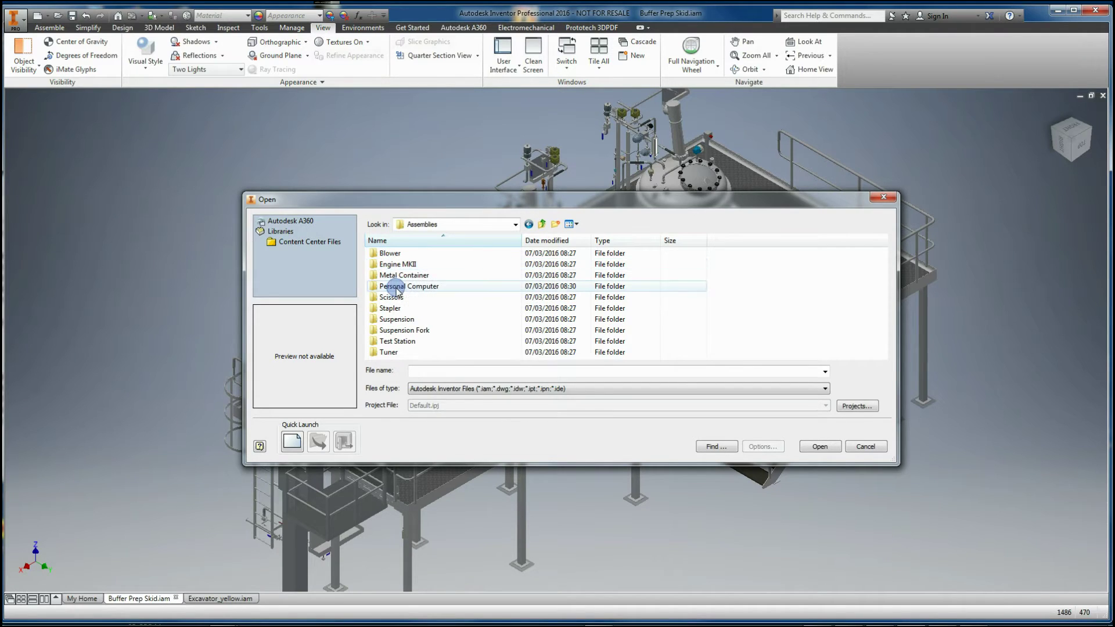
double_click(396, 287)
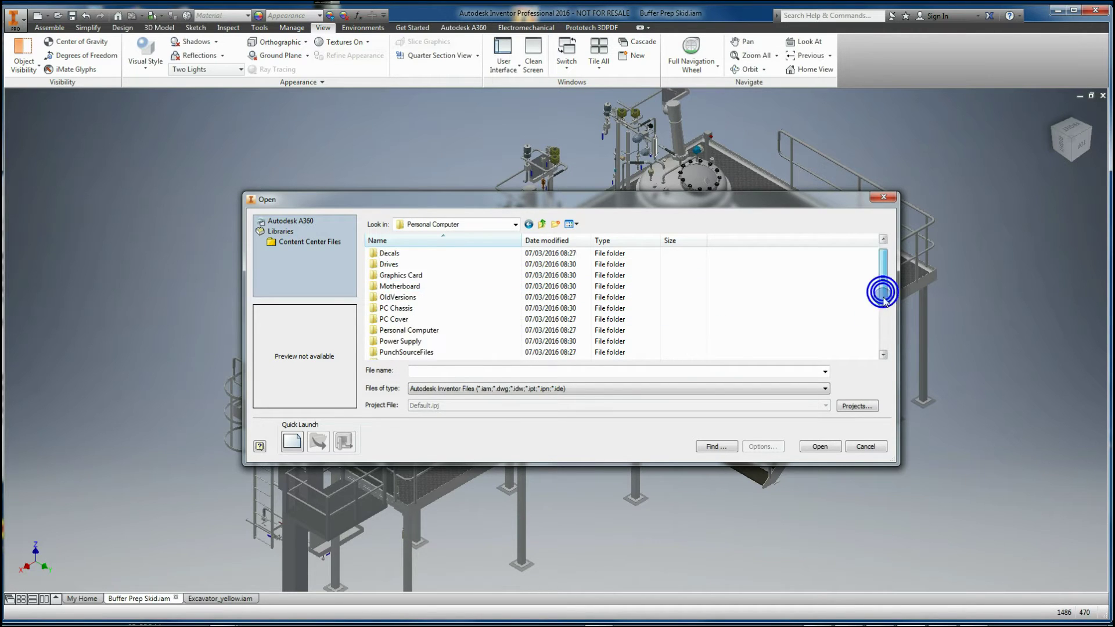
left_click_drag(882, 294, 883, 335)
left_click(419, 342)
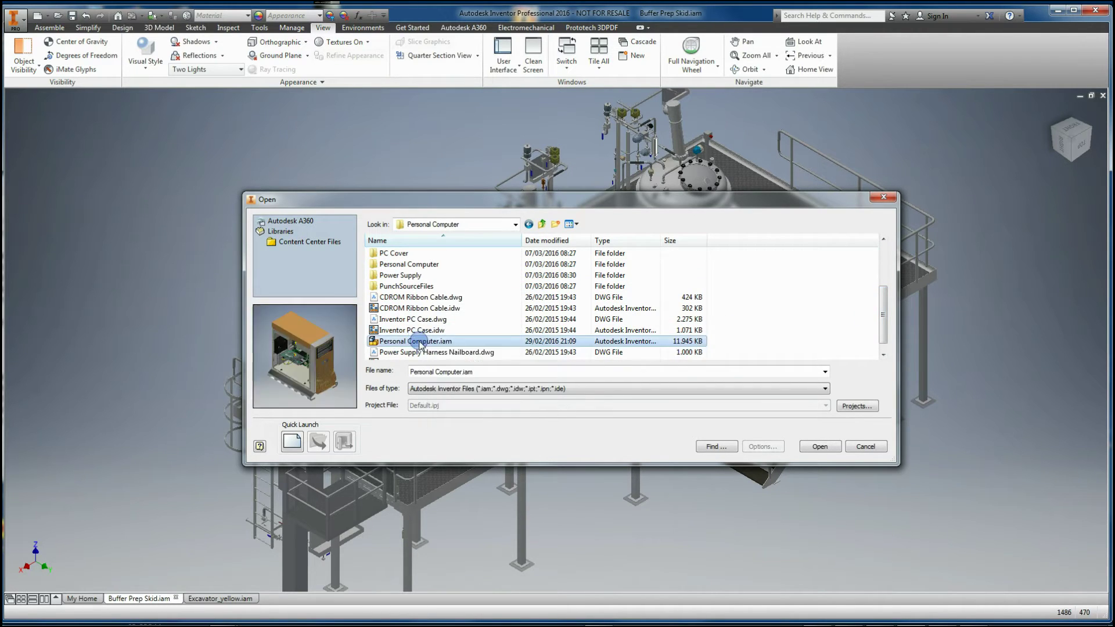
double_click(419, 343)
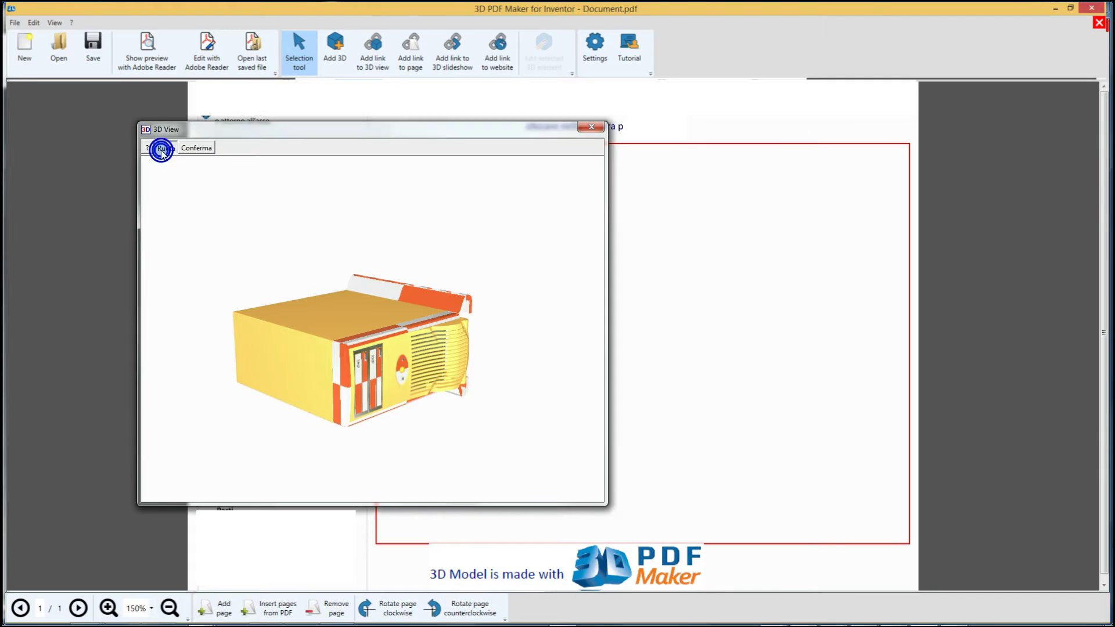
- Rotate the computer model upright with Ruota and confirm the orientation
left_click(161, 151)
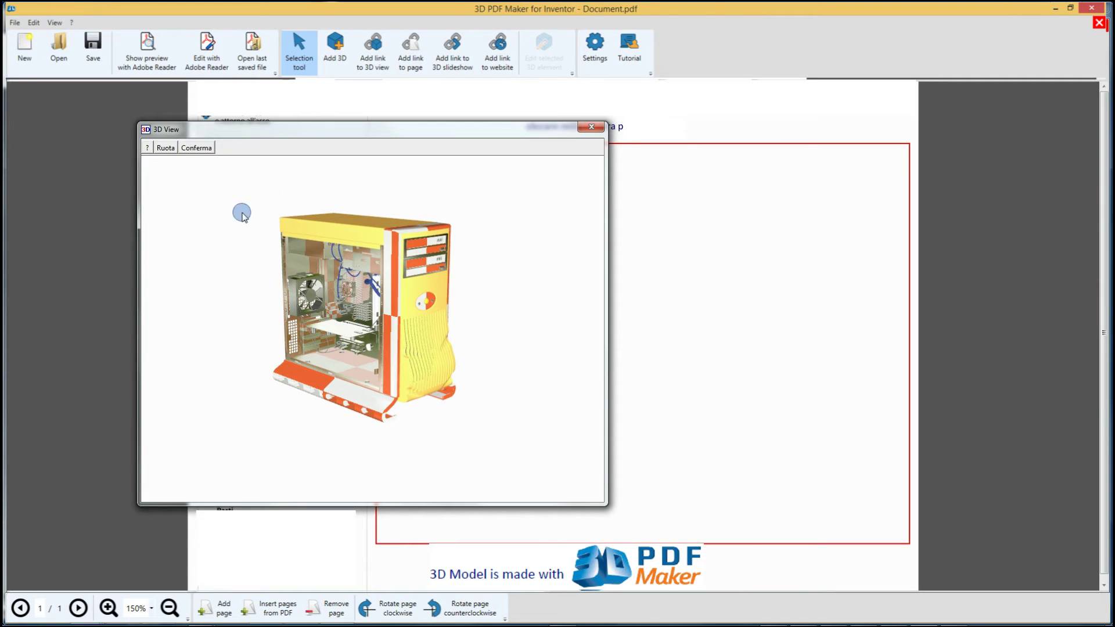
left_click(196, 150)
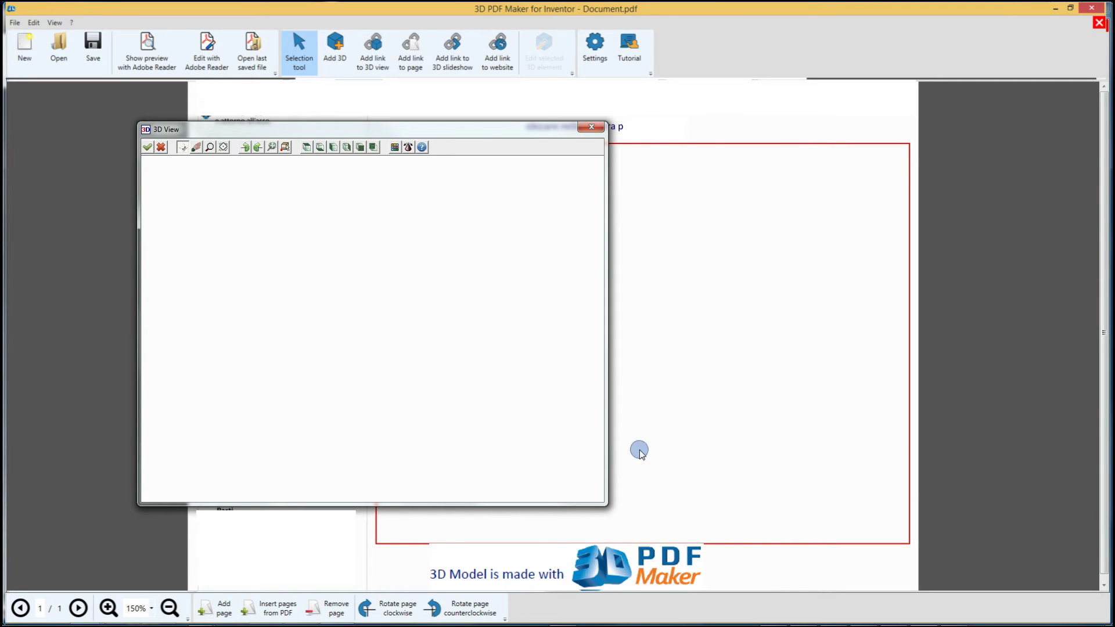
scroll(503, 436, "up", 1)
scroll(491, 433, "up", 1)
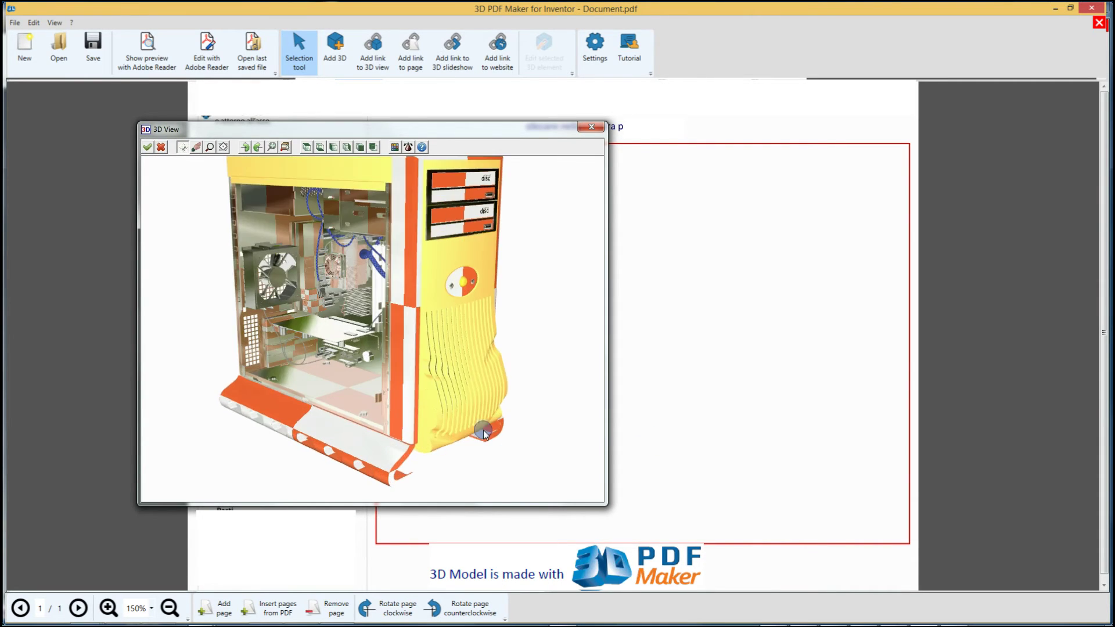
scroll(445, 409, "up", 1)
scroll(433, 406, "up", 1)
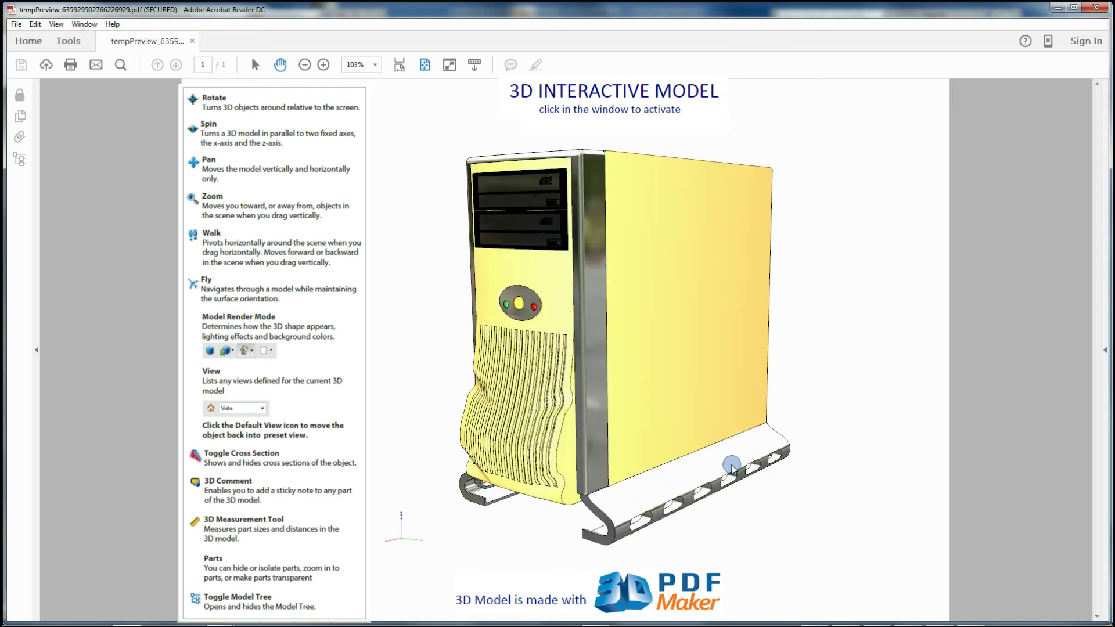
- Hide the computer's side panel via Part Options and rotate to a rear-right view
right_click(721, 389)
left_click(880, 441)
right_click(670, 346)
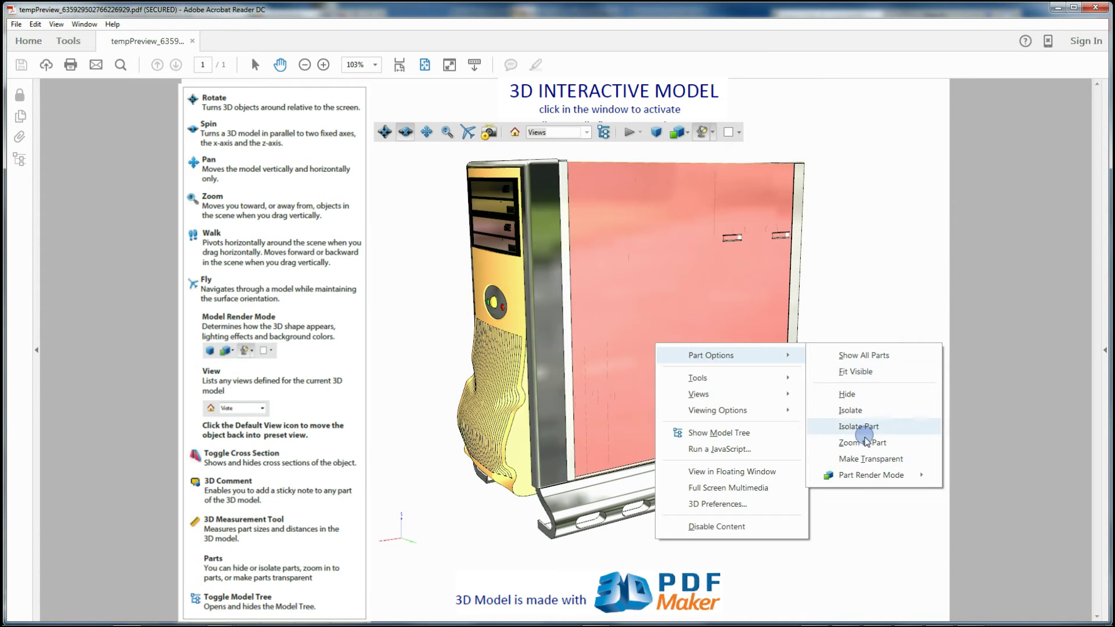
left_click(866, 429)
mouse_move(493, 418)
left_mouse_down()
mouse_move(668, 393)
mouse_move(456, 363)
left_mouse_up()
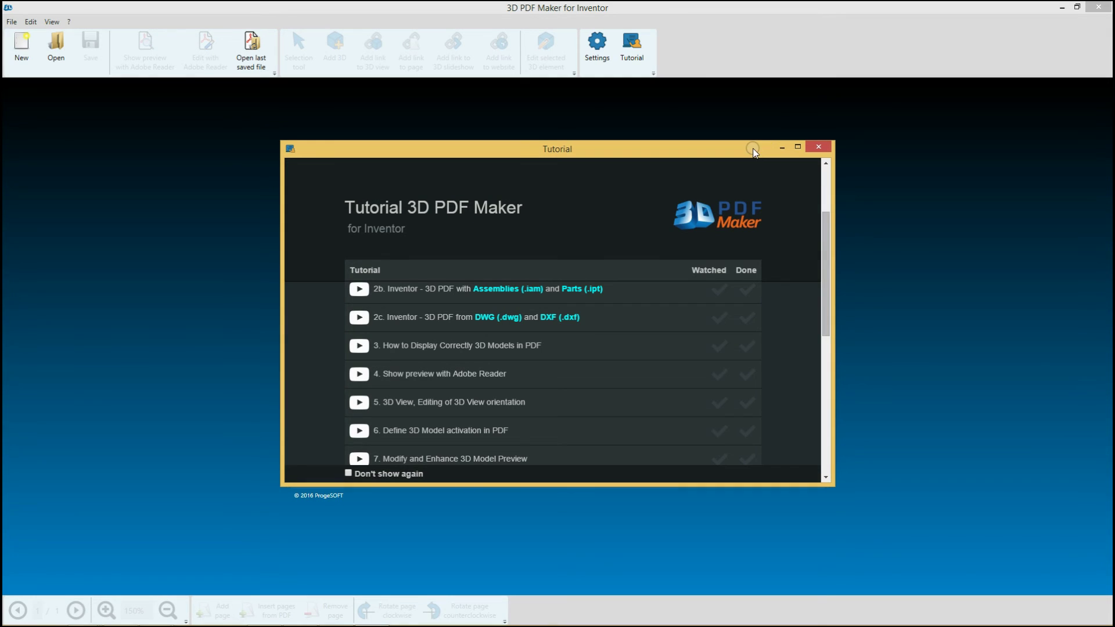
- Close the Tutorial window to return to the start screen
left_click(817, 149)
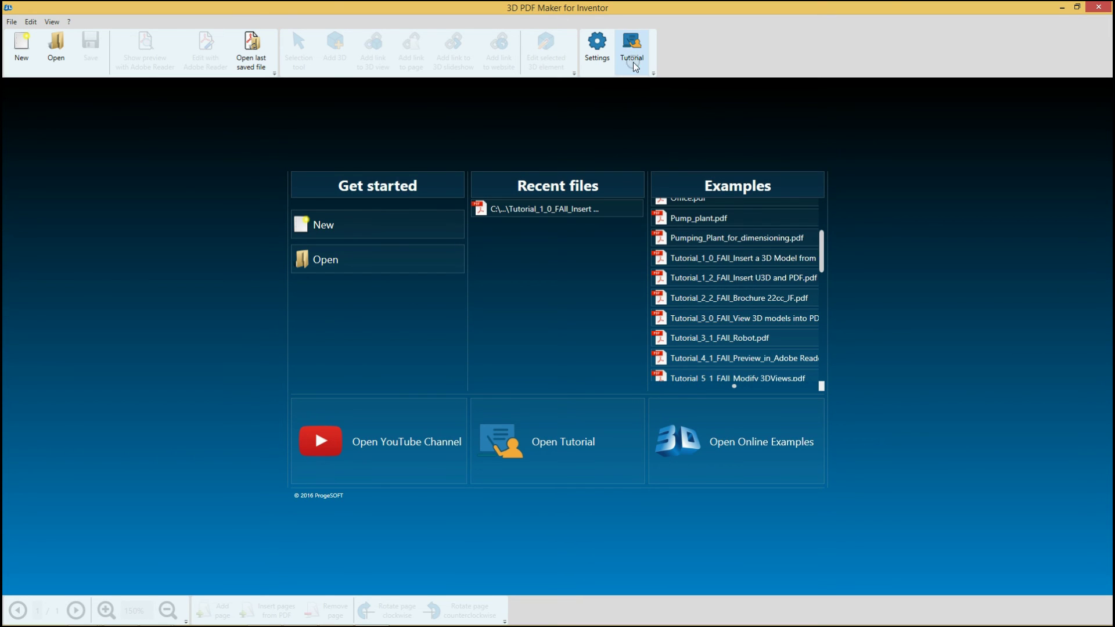